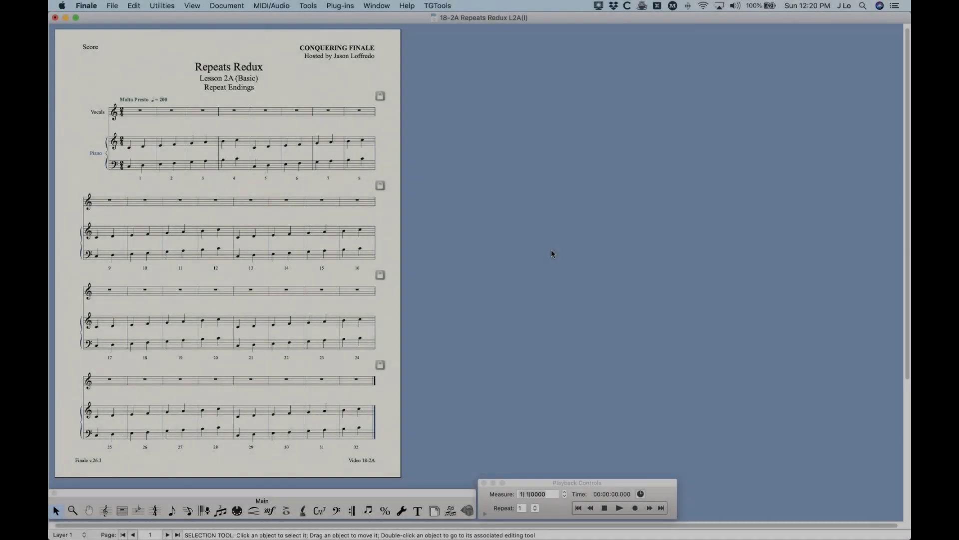
Step: With the Repeat tool, create a first and second ending from measure 5 of the Vocals staff, and undo it
key("super+equal")
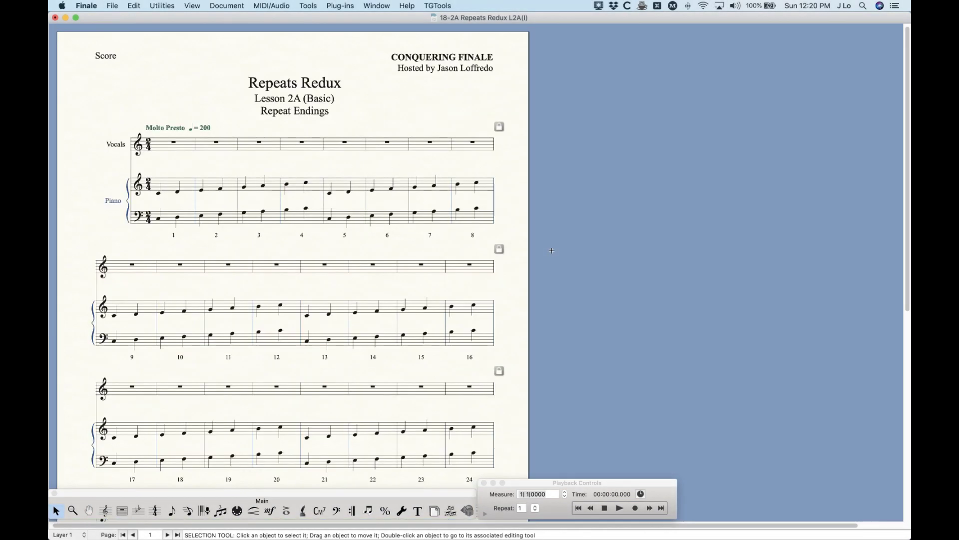
key("super+equal")
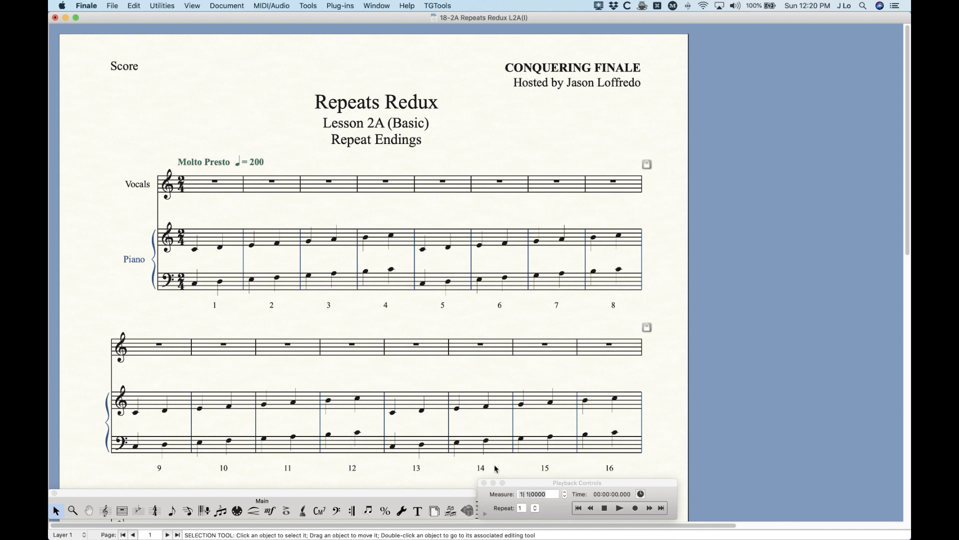
left_click(351, 510)
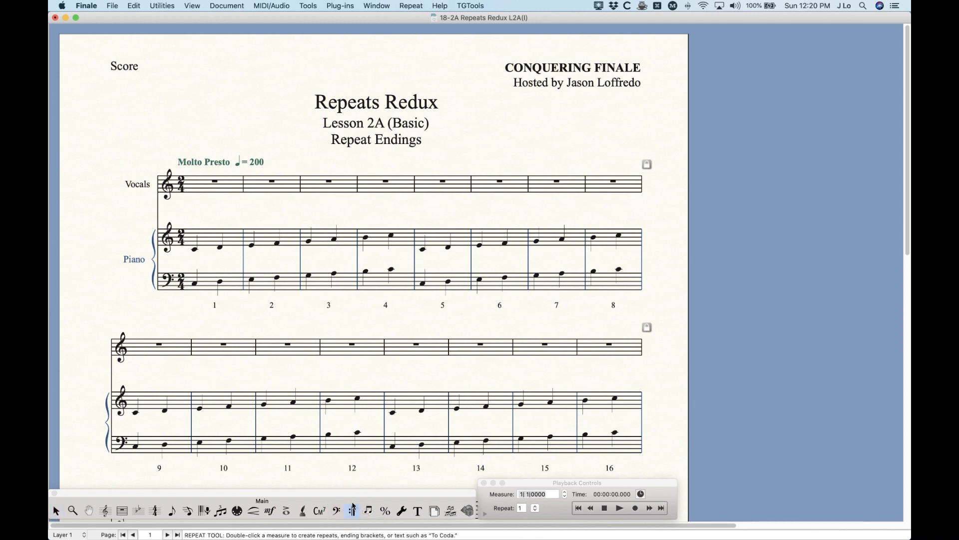
left_click(448, 187)
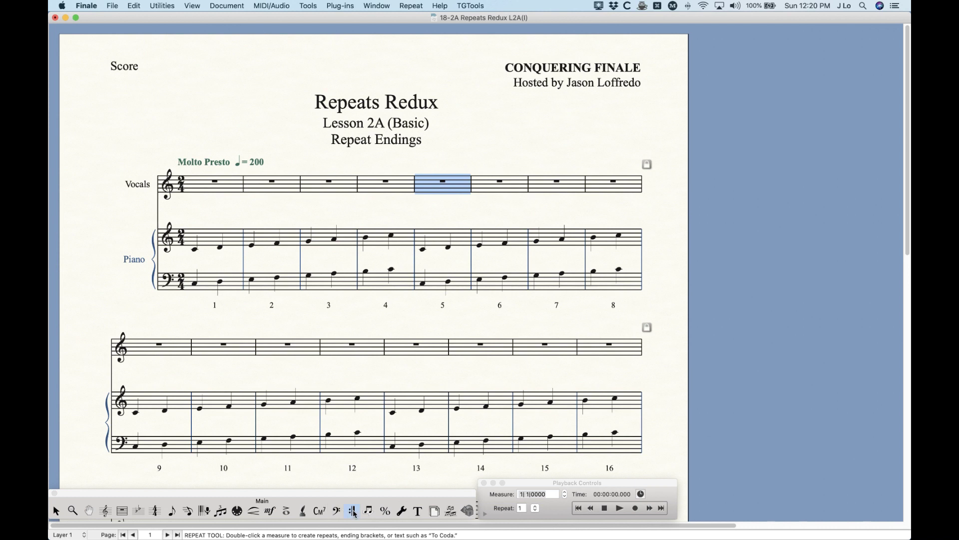
right_click(451, 189)
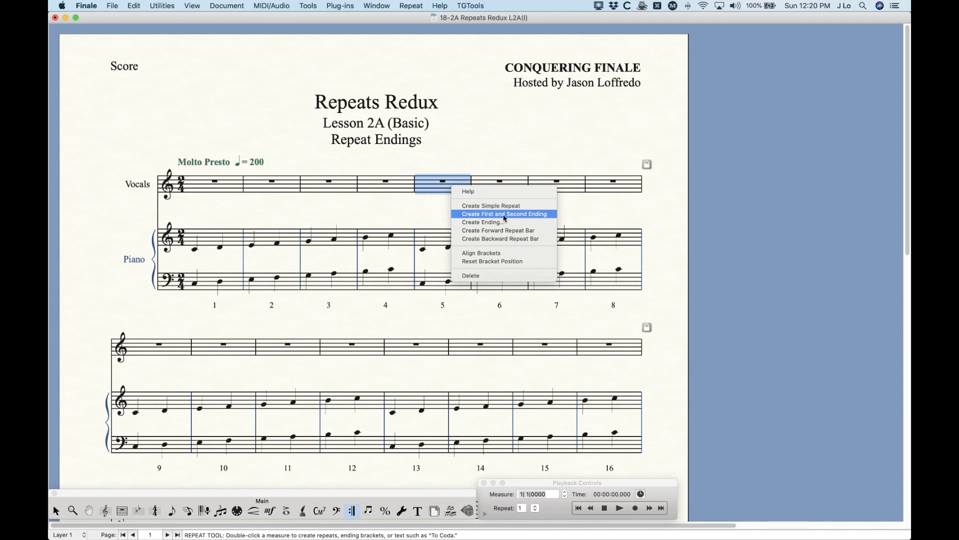
left_click(538, 214)
left_click(492, 102)
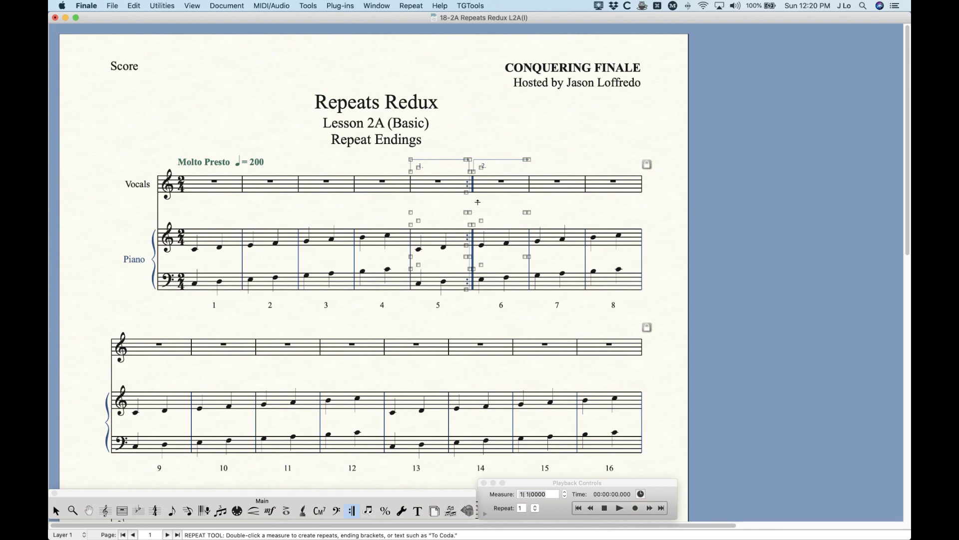
key("super+z")
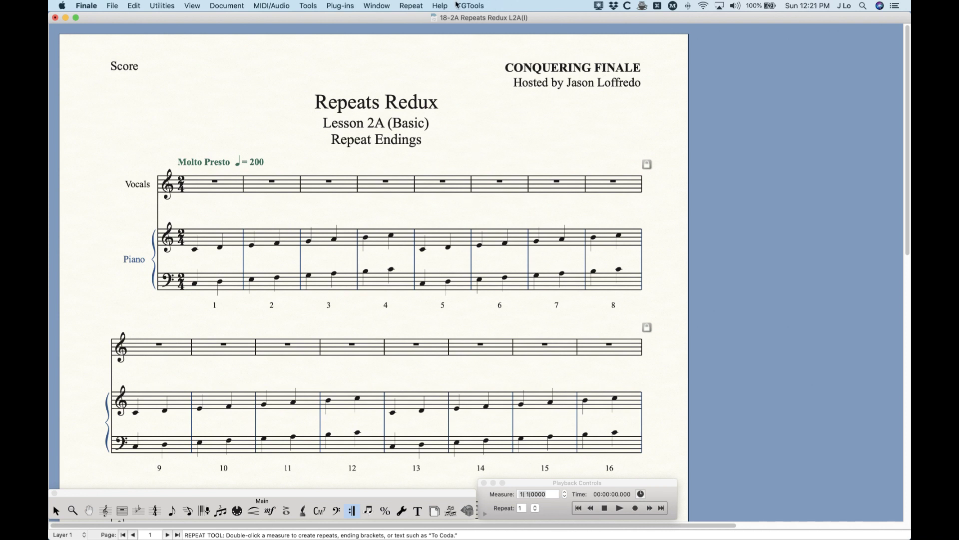
Step: Create a first and second ending with measures 5 and 6 of the Vocals staff as the first ending, and undo it
left_click(444, 185)
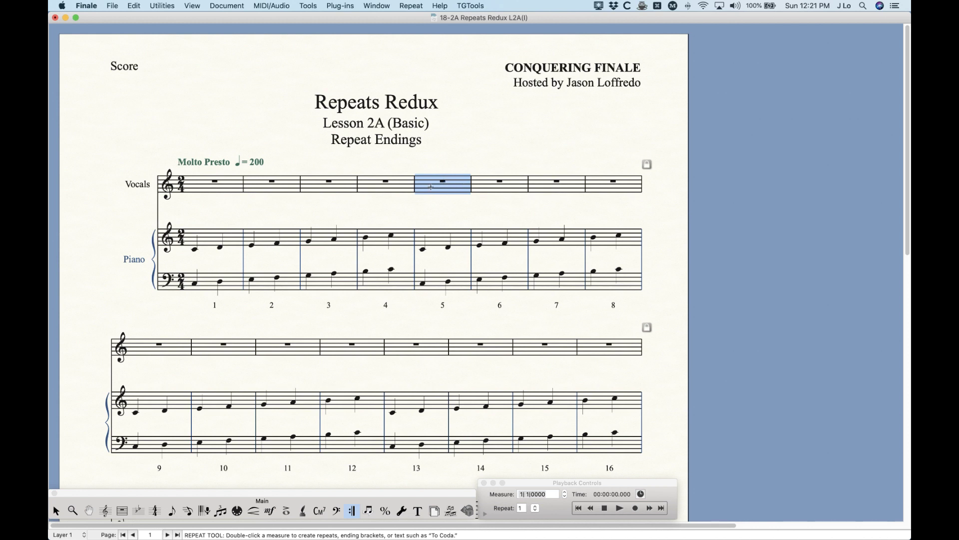
left_click(488, 187, "shift")
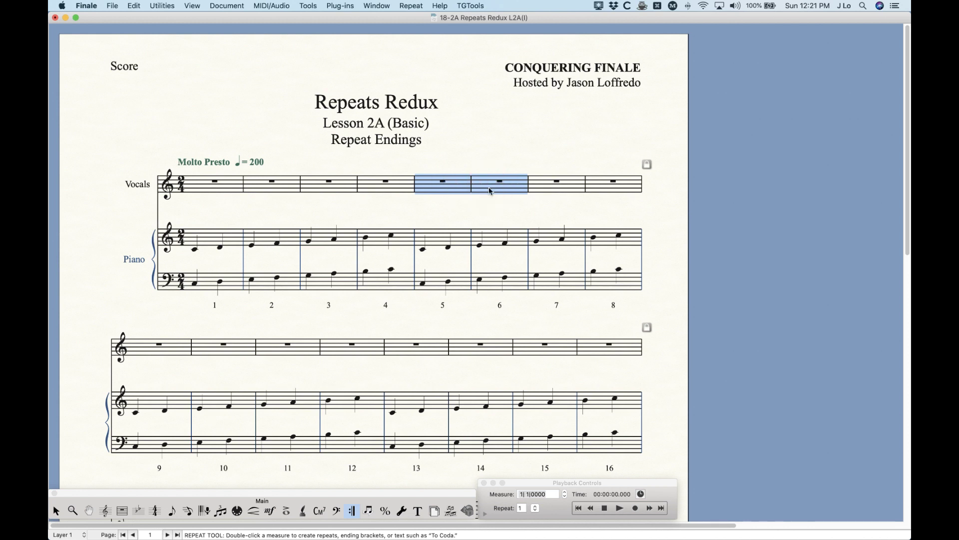
right_click(489, 187)
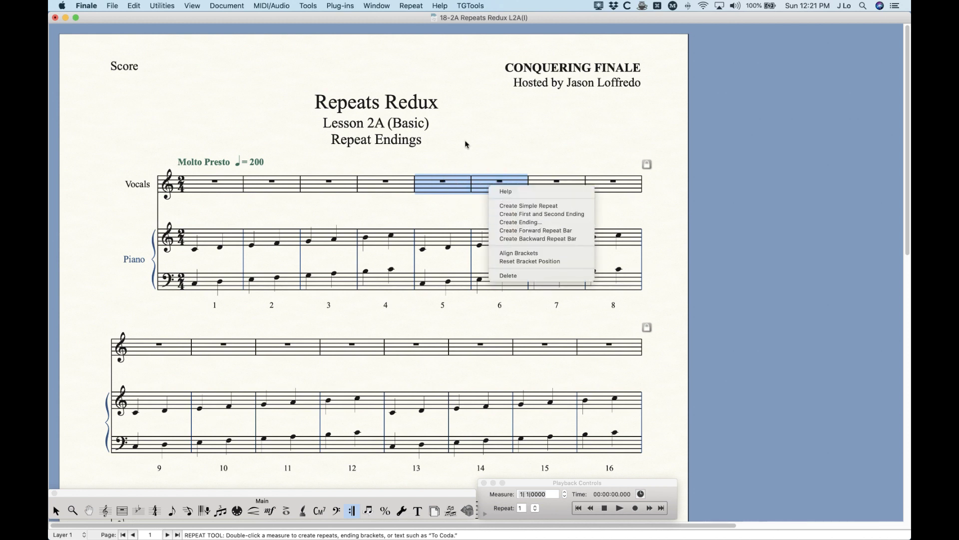
left_click(470, 120)
left_click(409, 5)
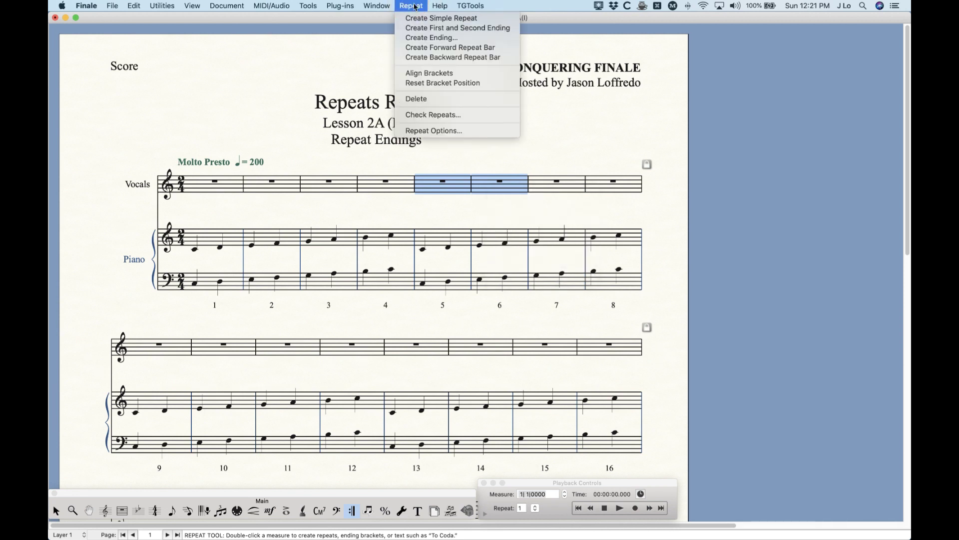
left_click(417, 27)
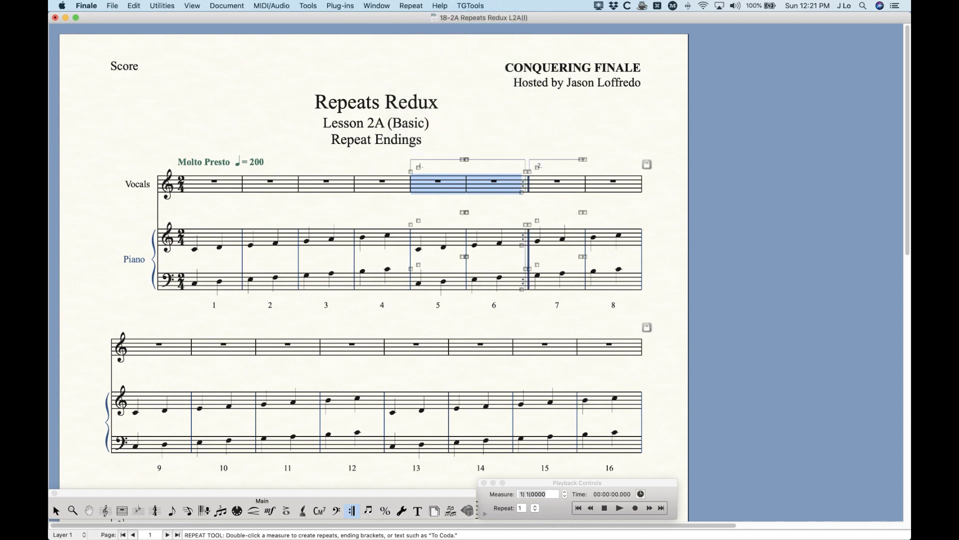
left_click(56, 510)
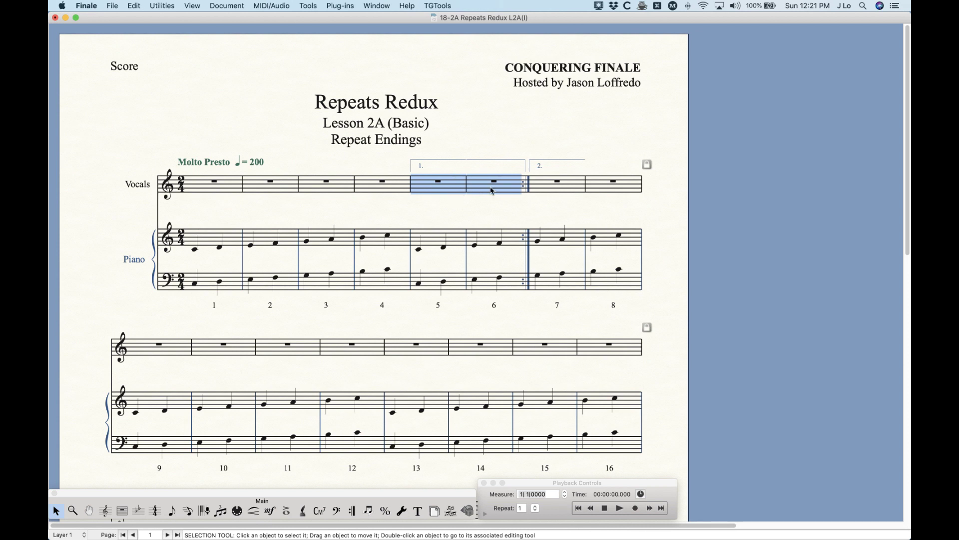
key("super+z")
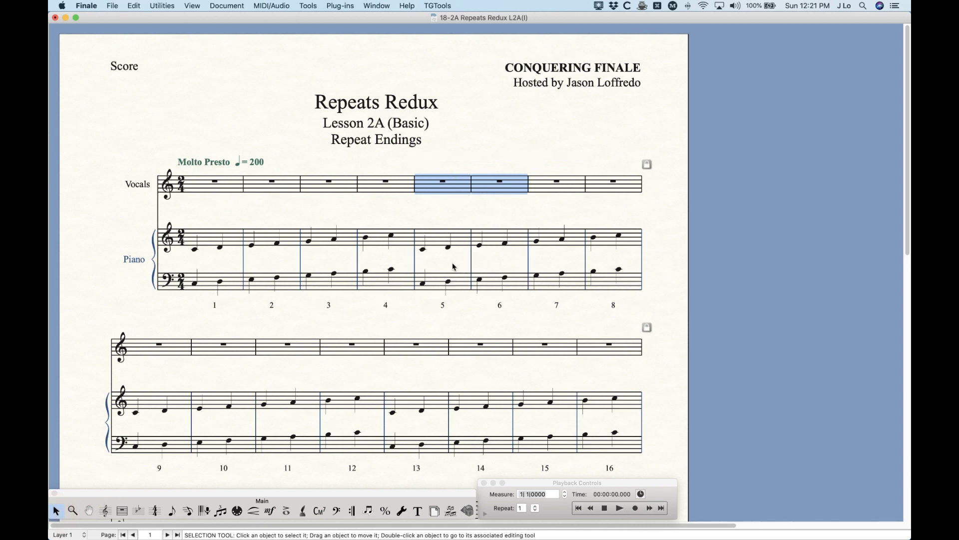
Step: Using the Selection tool, create a first and second ending on the still selected measures 5 and 6, and undo it
right_click(444, 183)
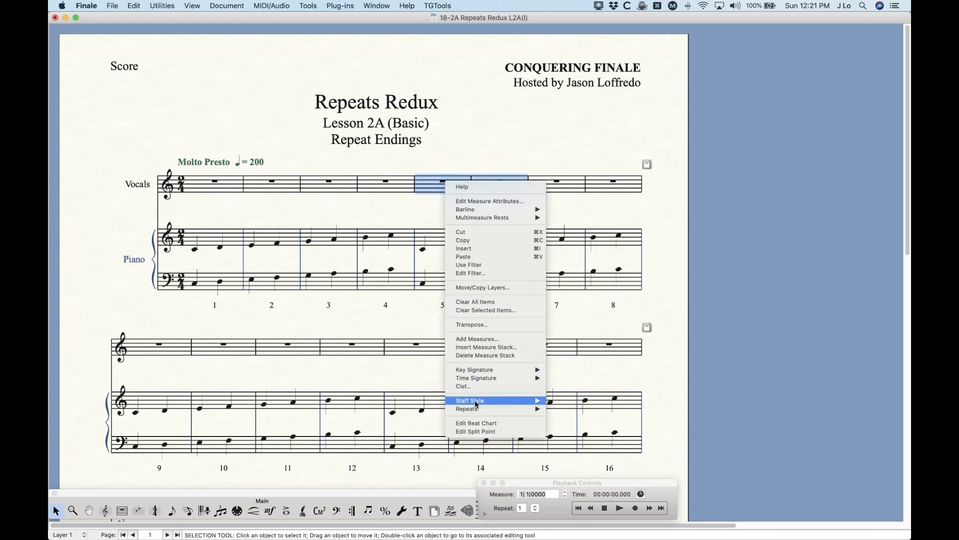
mouse_move(475, 412)
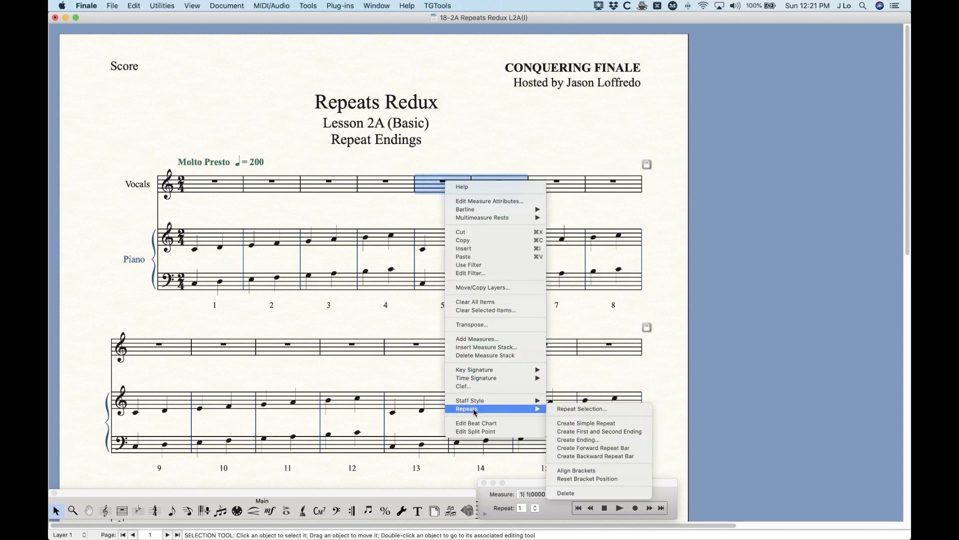
left_click(597, 431)
key("super+z")
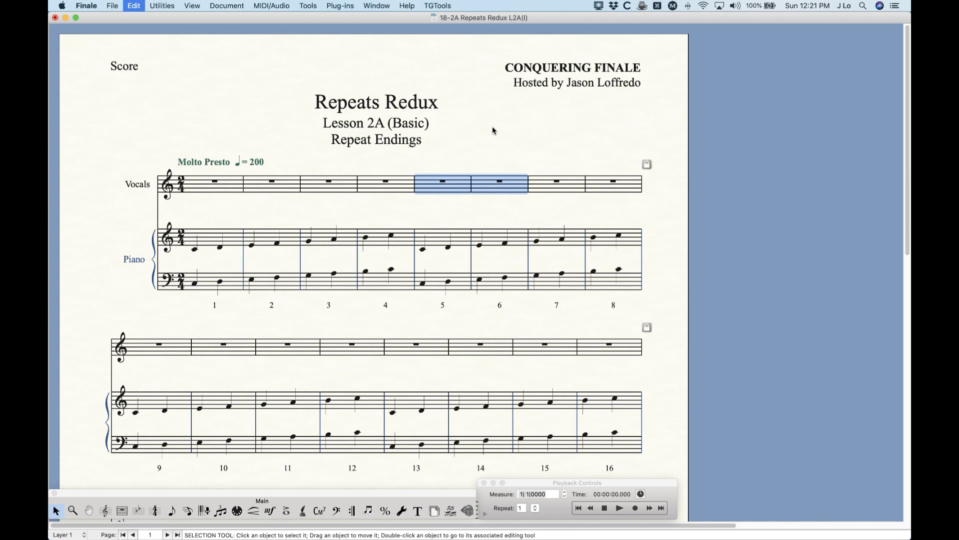
Step: With the Repeat tool, extend the selection to measures 5 through 7, create a first and second ending, and undo it
left_click(353, 510)
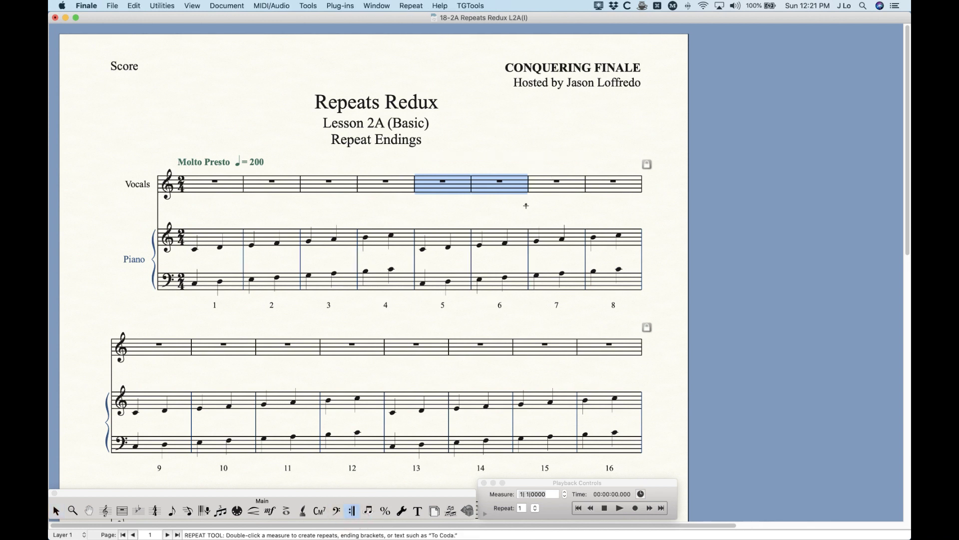
left_click(549, 191, "shift")
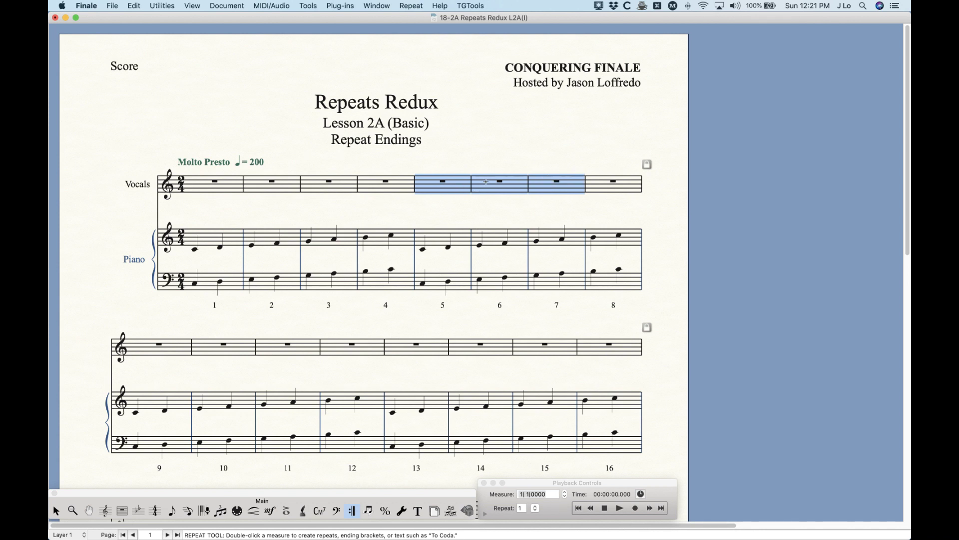
right_click(463, 185)
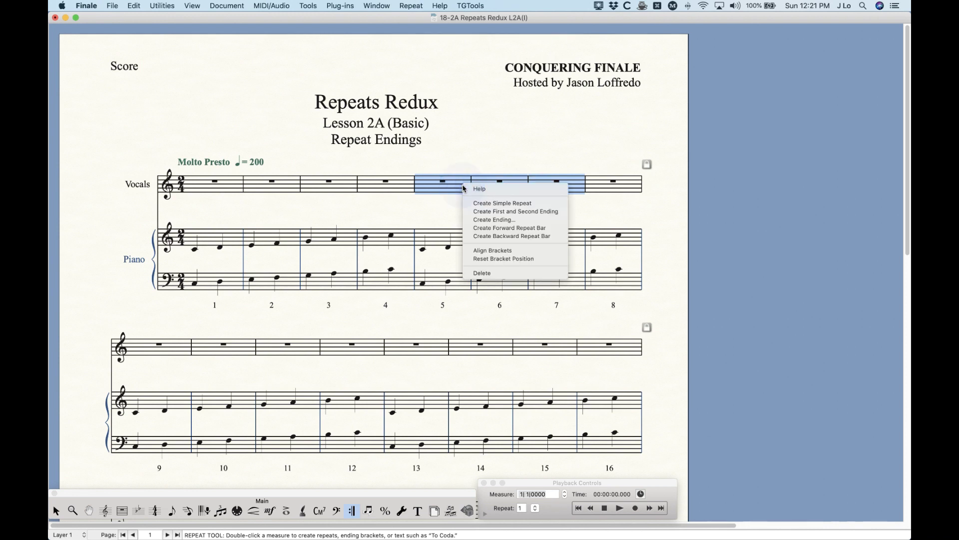
left_click(486, 212)
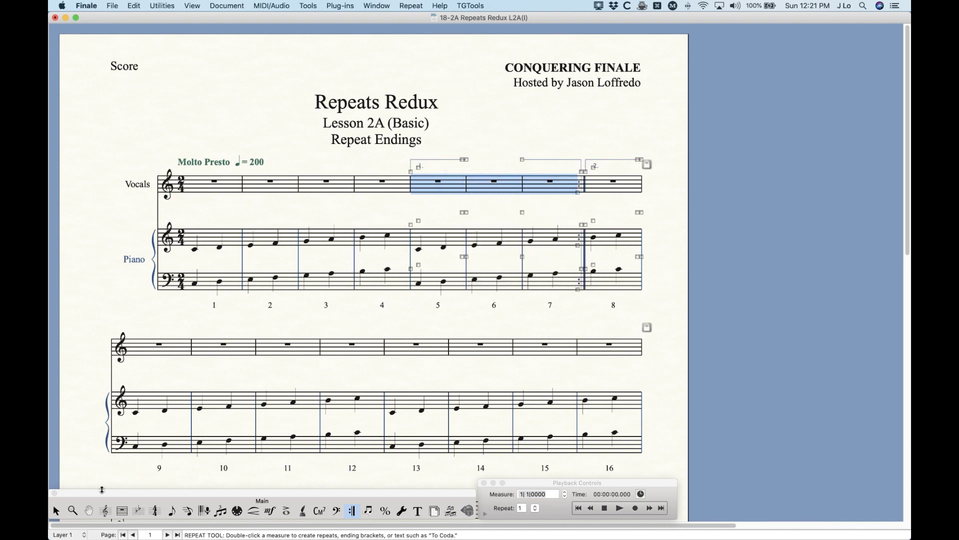
left_click(55, 511)
left_click(502, 141)
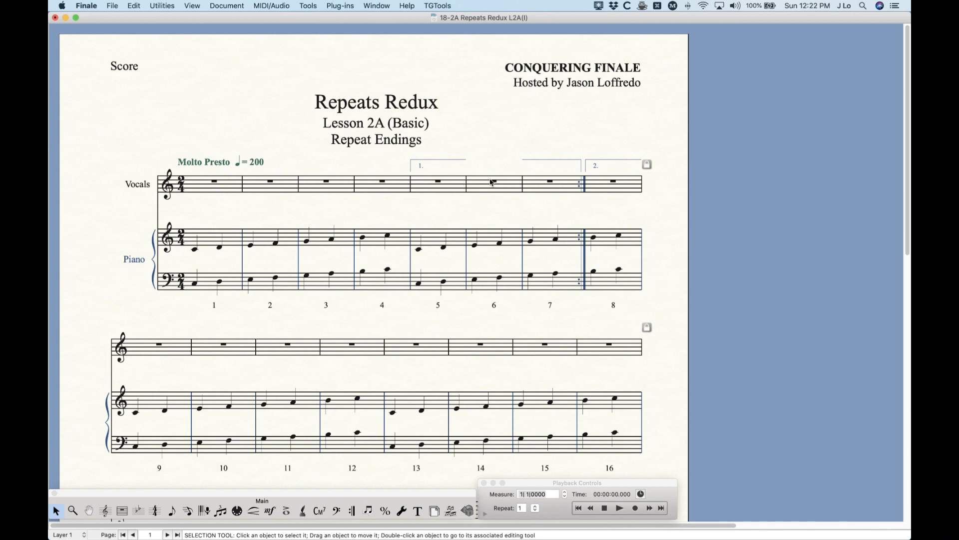
key("super+z")
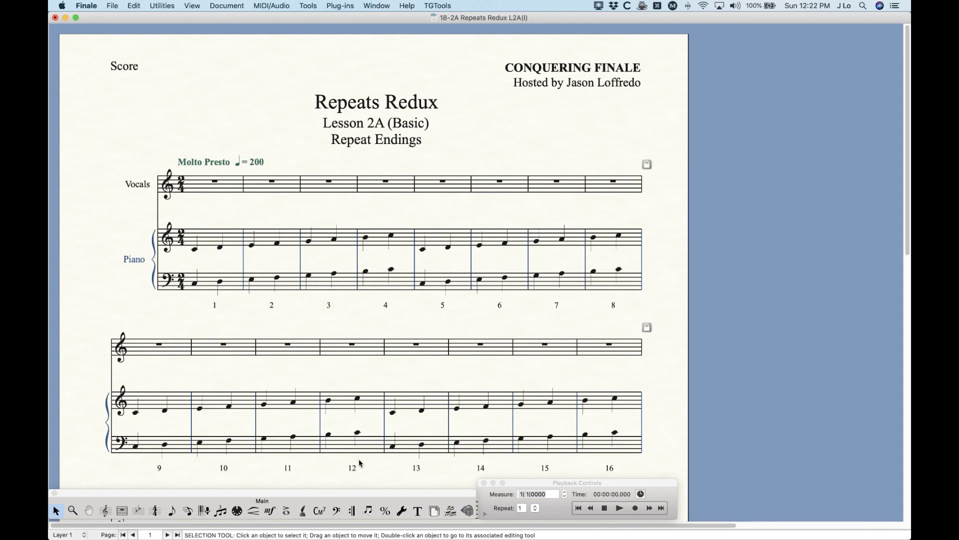
Step: Create a custom ending at measure 5 of the Vocals staff with ending numbers 1-3, and undo it
left_click(351, 510)
right_click(457, 181)
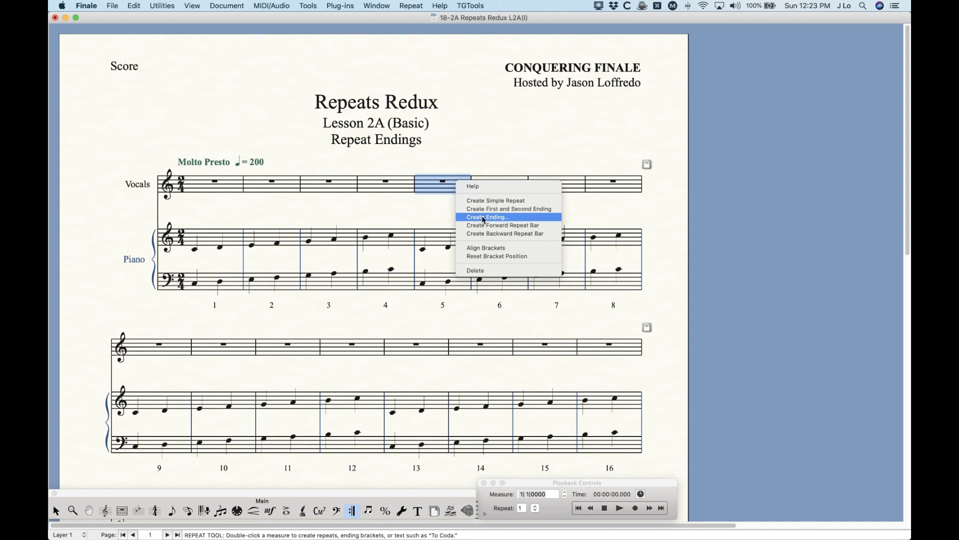
left_click(503, 220)
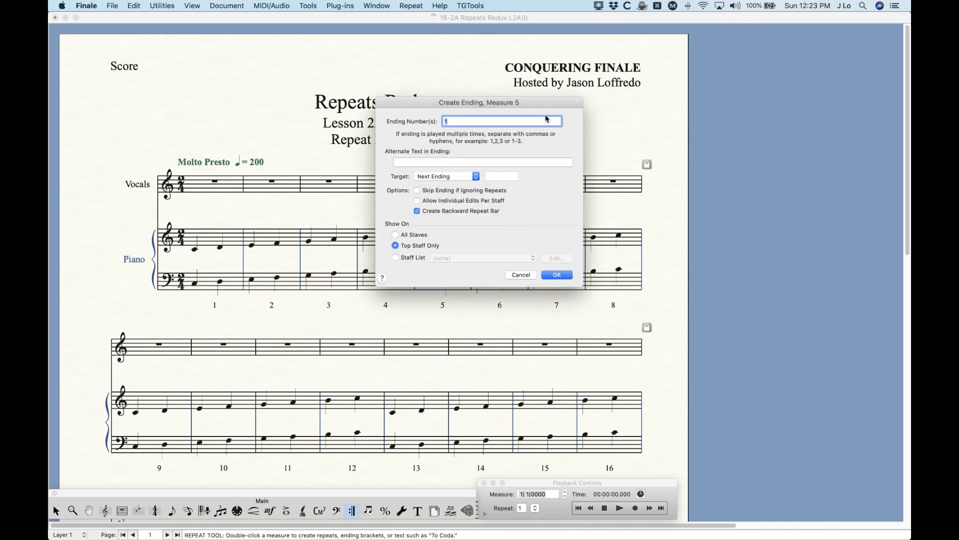
left_click_drag(438, 103, 422, 109)
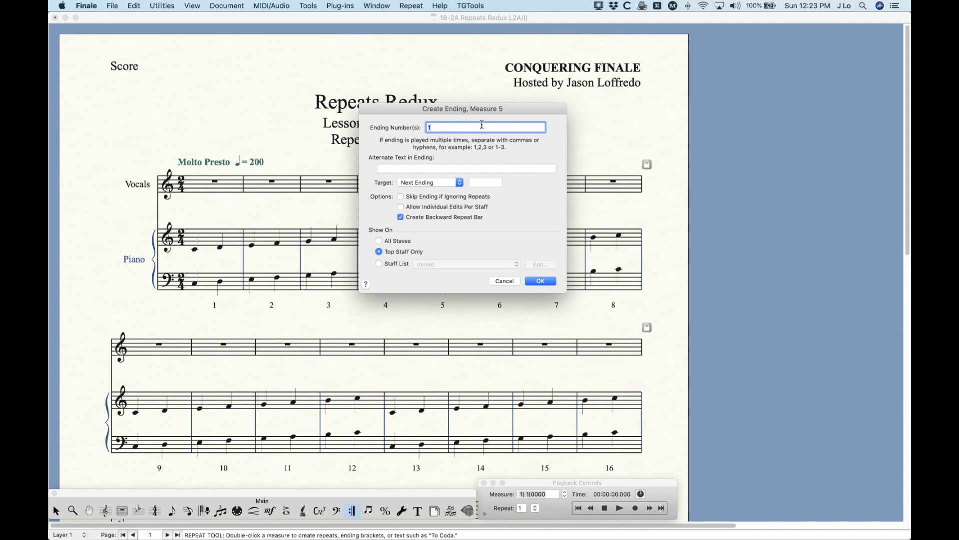
left_click(442, 128)
type("-3")
left_click(540, 282)
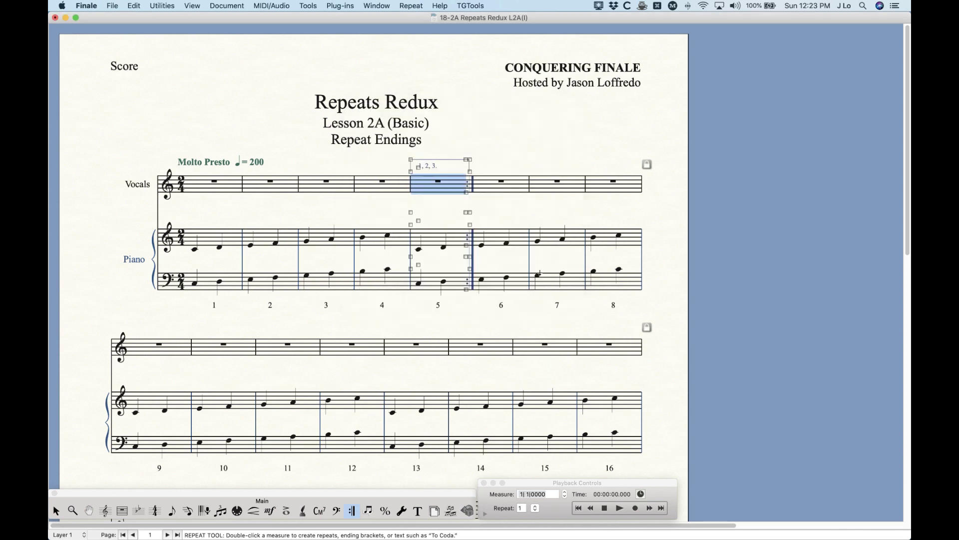
key("super+z")
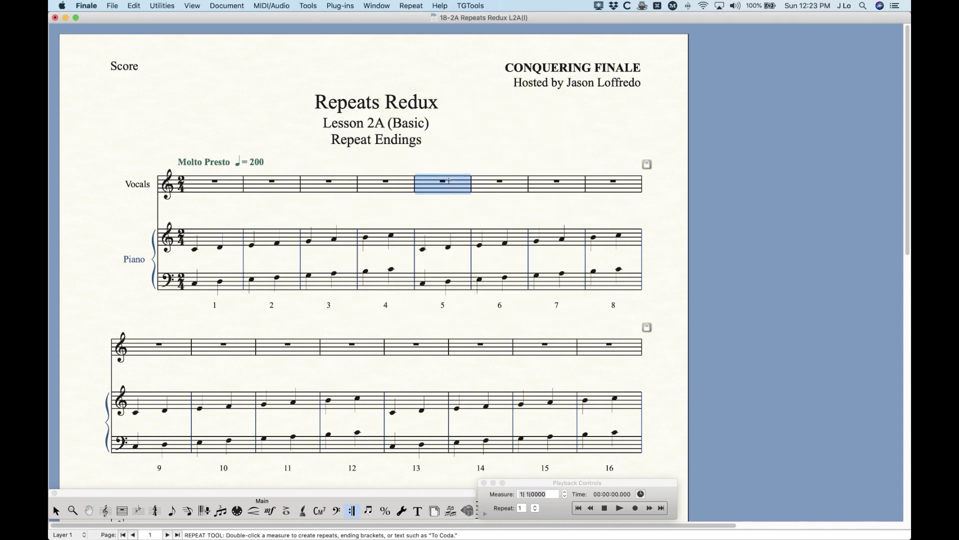
Step: Create an ending at measure 5 with ending numbers 1-4 and the alternate text "Whatever", and undo it
right_click(449, 180)
left_click(493, 218)
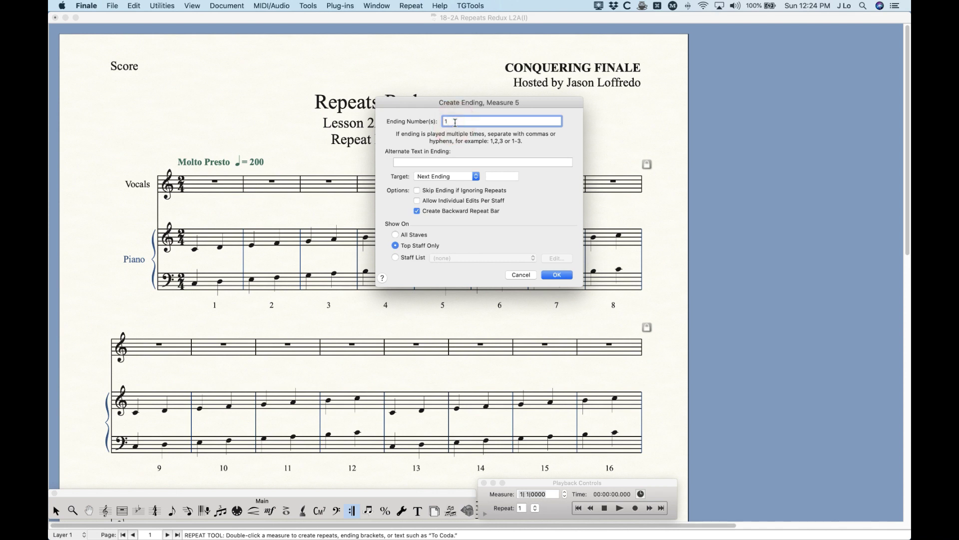
left_click(432, 163)
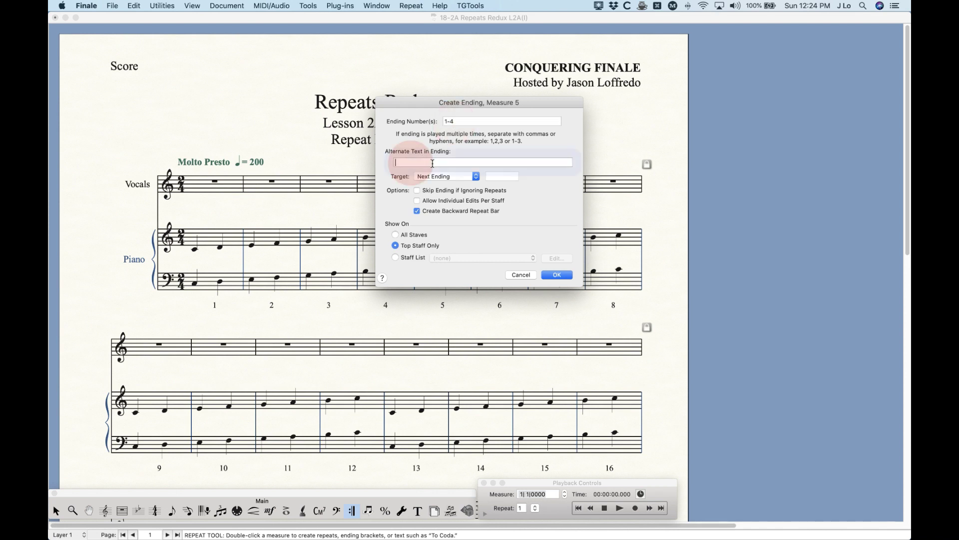
type("Whatever")
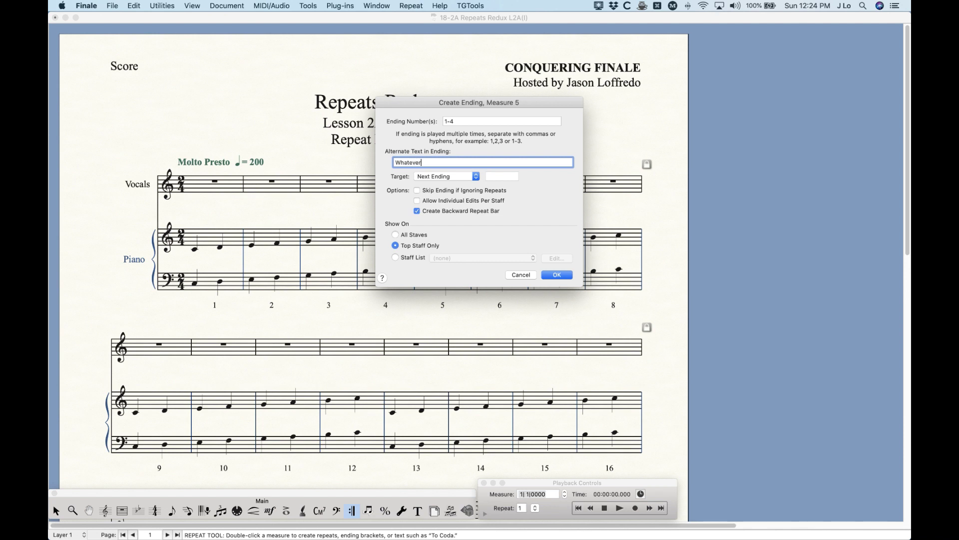
left_click(557, 276)
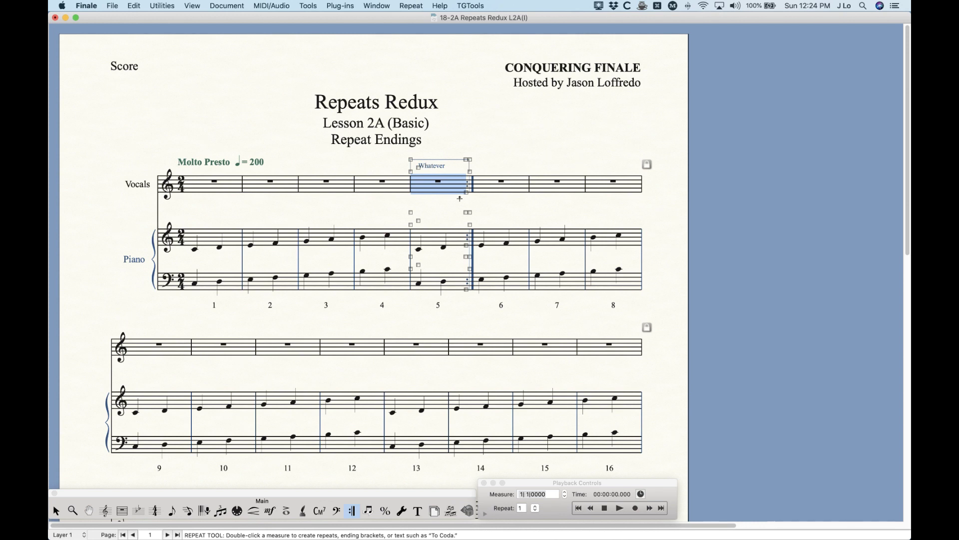
key("super+z")
Step: Create an ending at measure 5 with ending numbers "1, 2, 3" and the alternate text "1-3", and undo it
right_click(439, 186)
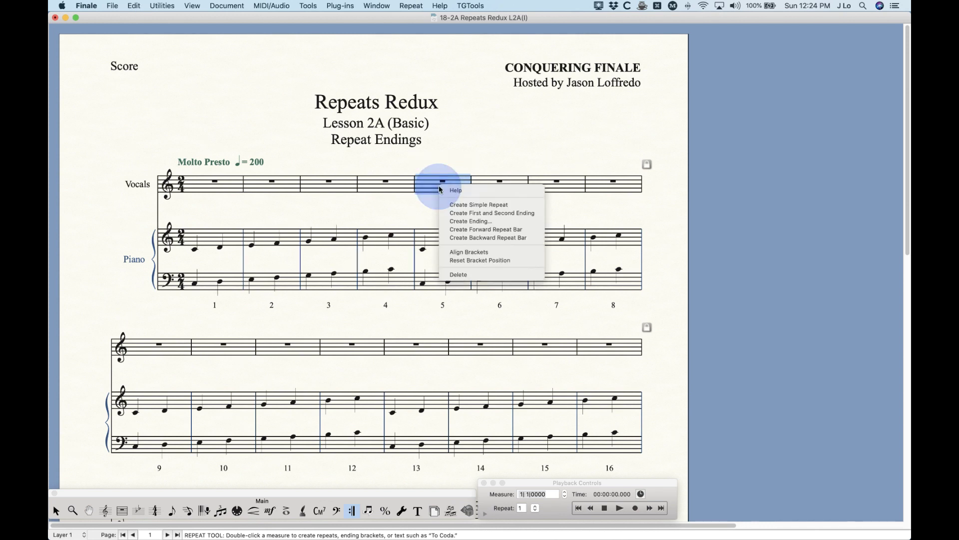
left_click(486, 224)
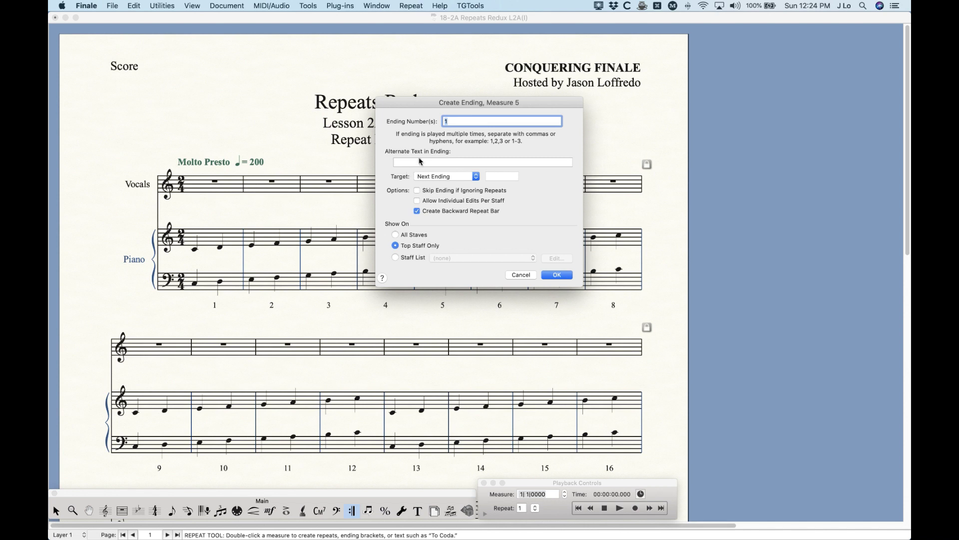
type("1, 2, 3")
left_click(419, 163)
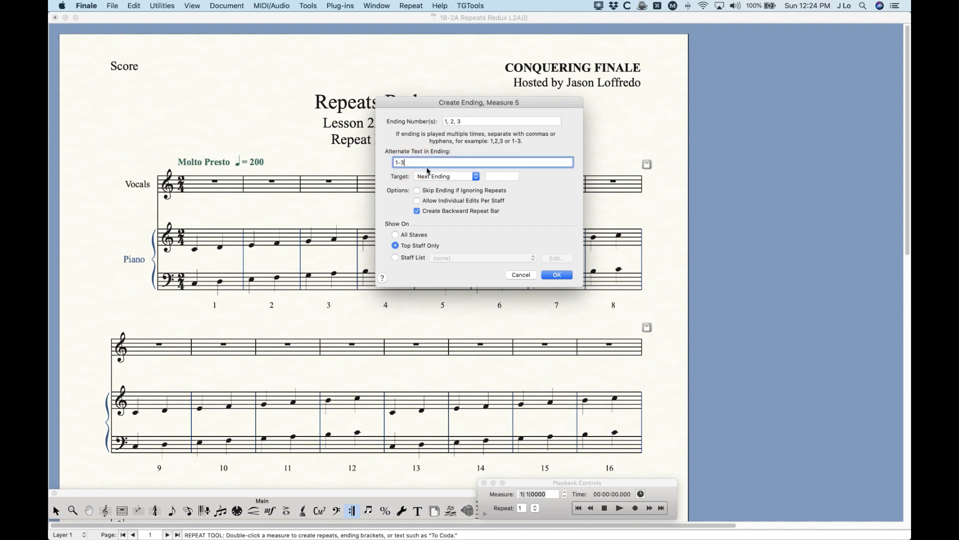
left_click(558, 276)
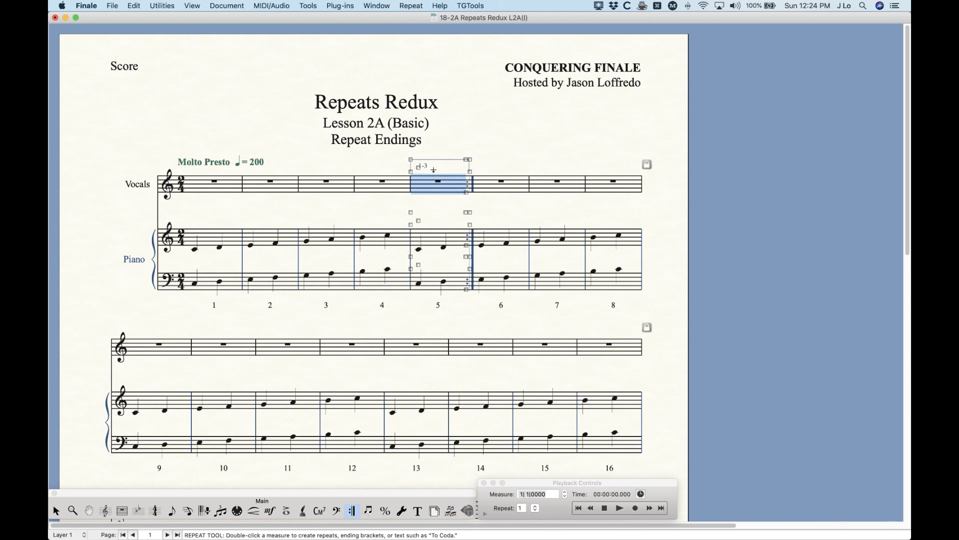
key("super+z")
Step: Create an ending at measure 5 of the Vocals staff with ending number 1, and clear the measure selection
right_click(445, 180)
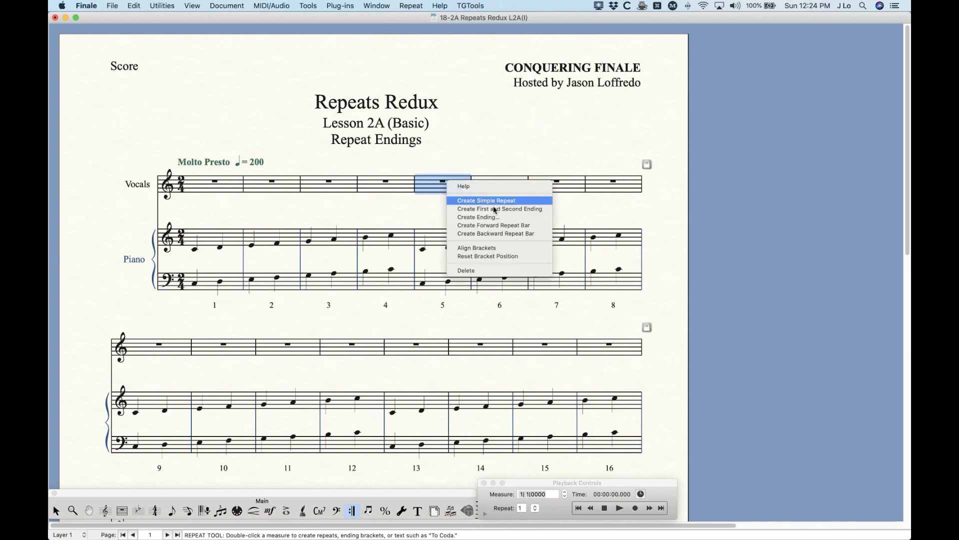
left_click(492, 218)
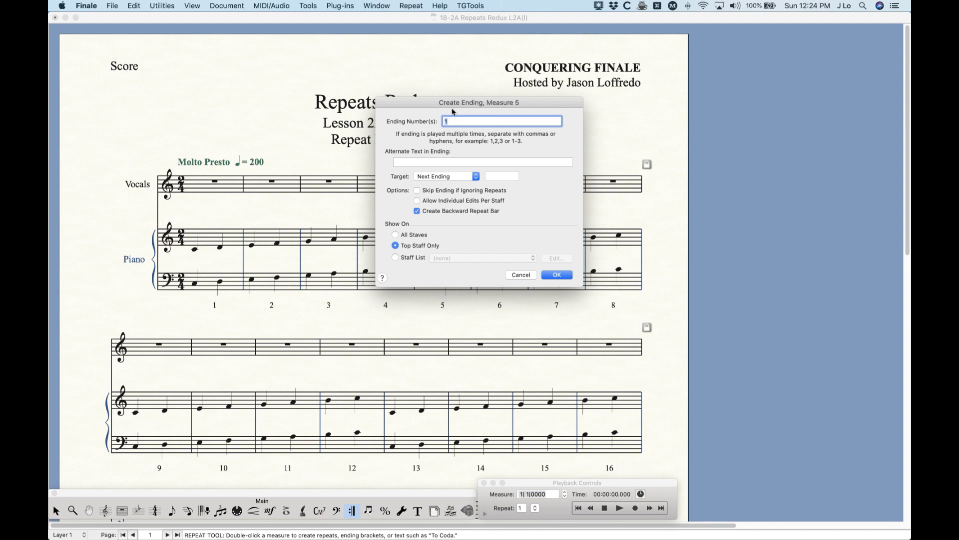
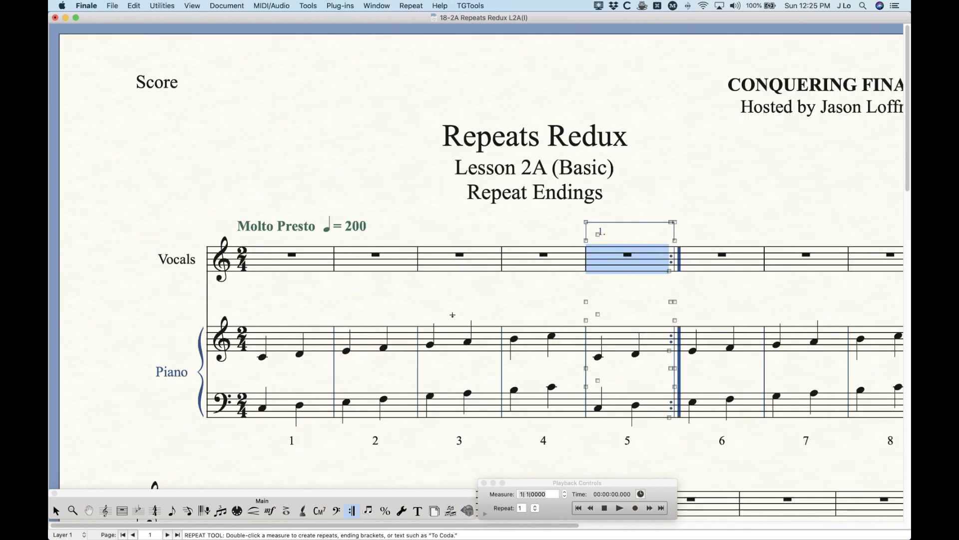
scroll(444, 315, "up", 3)
scroll(444, 315, "right", 2)
left_click(441, 313)
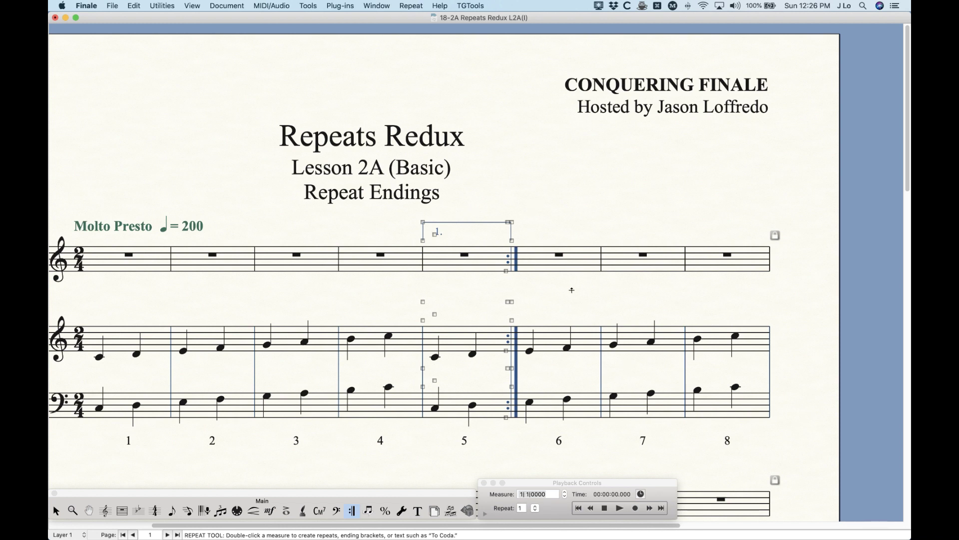
Step: Open the measure 5 ending for editing, try additional ending numbers 2 and 3, and restore the ending number to 1
double_click(435, 234)
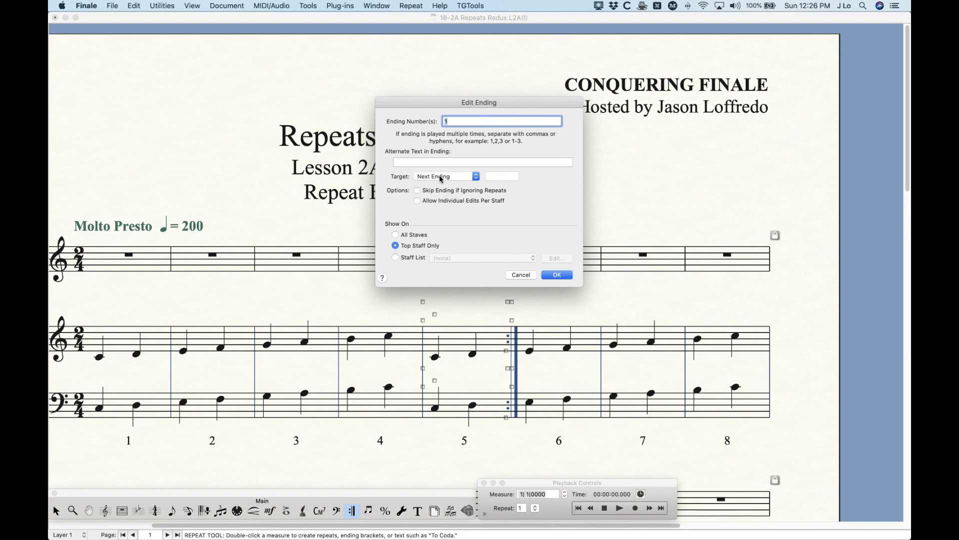
left_click(454, 122)
type(", 2")
key("BackSpace")
type("3")
left_click(460, 122)
key("BackSpace")
Step: Try the measure 5 ending's target as Measure # and as Forward 1 measure
left_click(442, 178)
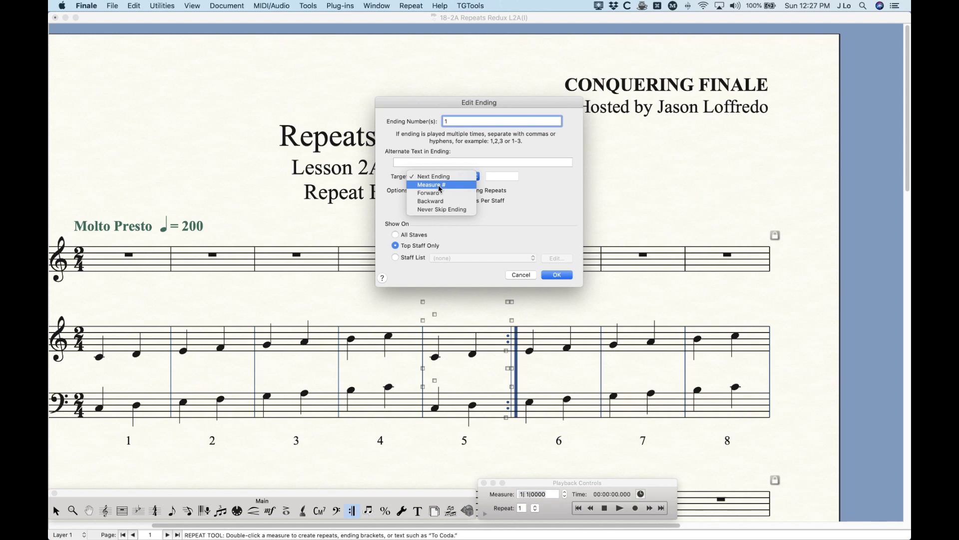
left_click(441, 185)
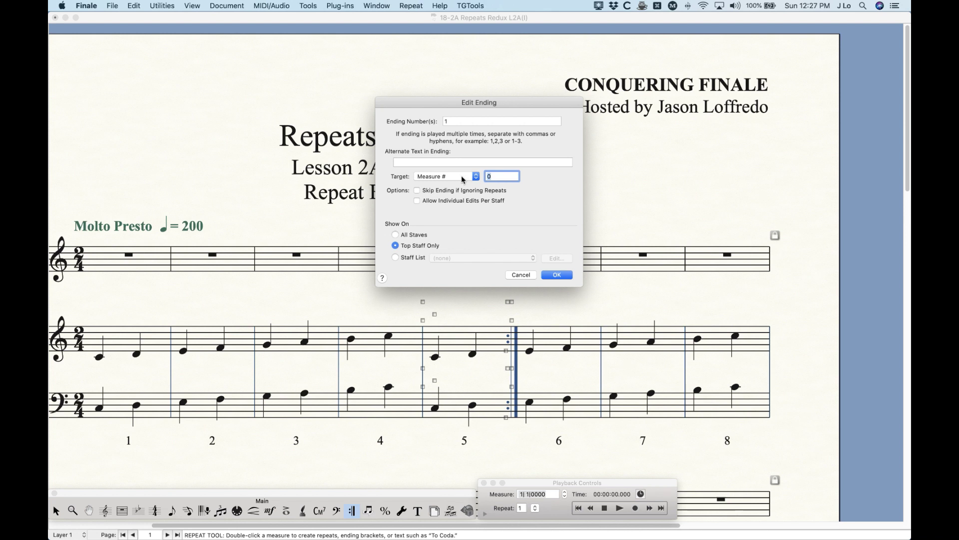
left_click(461, 176)
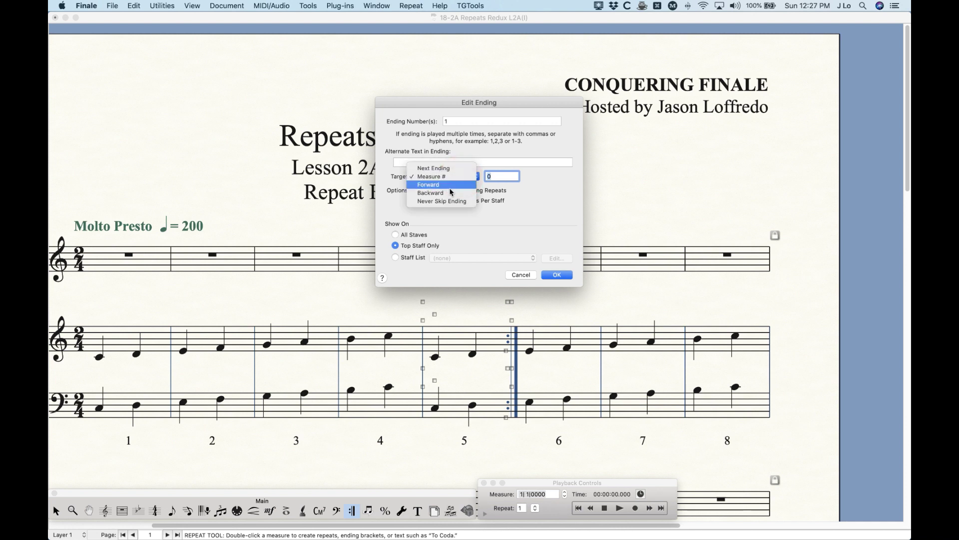
left_click(449, 189)
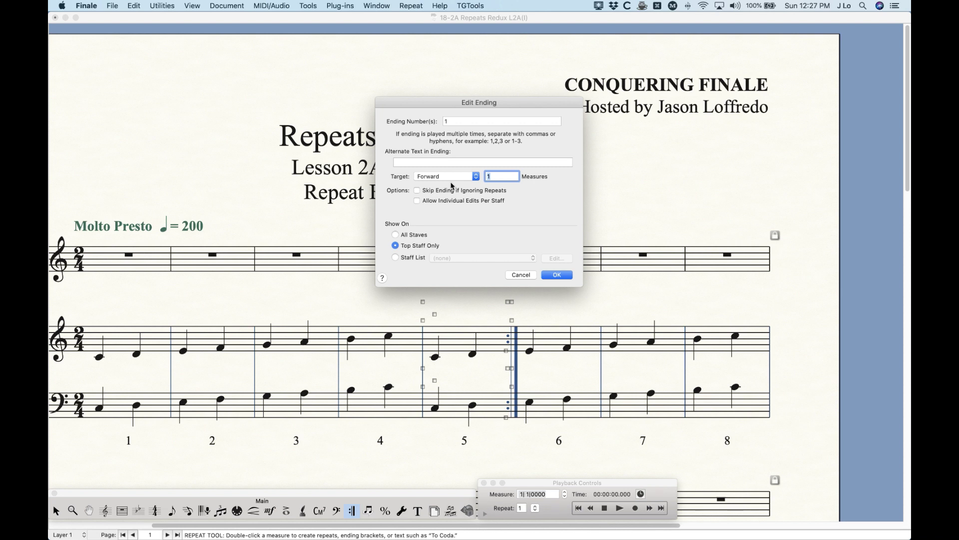
left_click(430, 178)
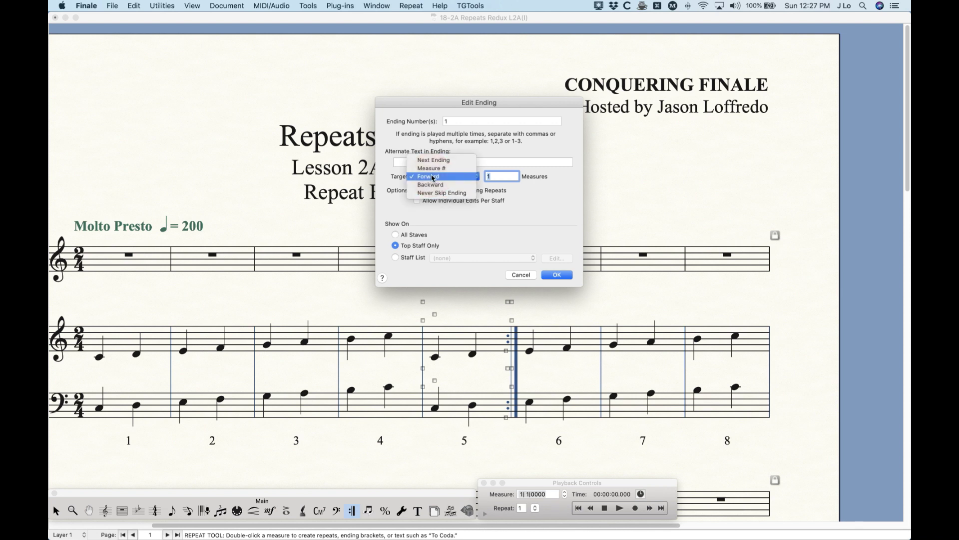
left_click(440, 177)
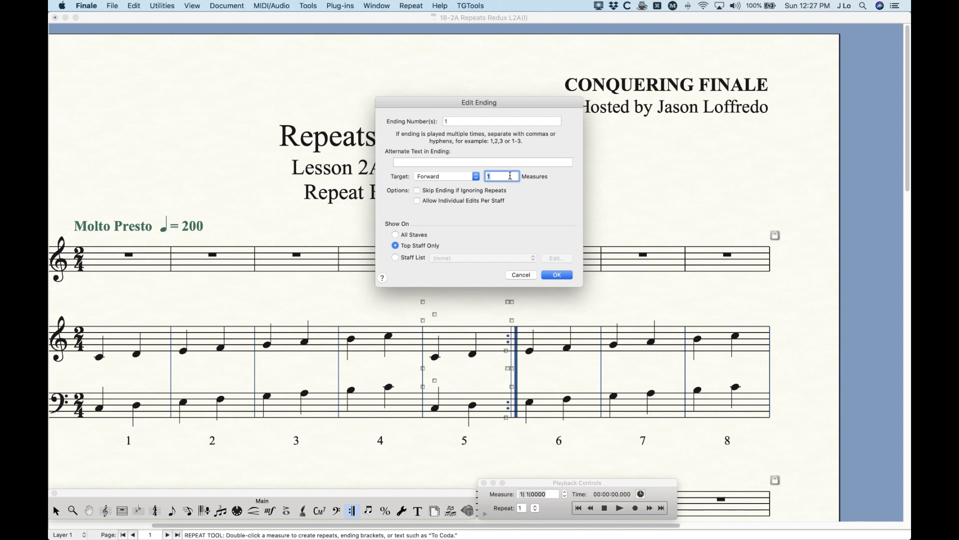
Step: Try the Backward and Never Skip Ending targets, restore the target to Next Ending, and accept the ending's settings
left_click(468, 179)
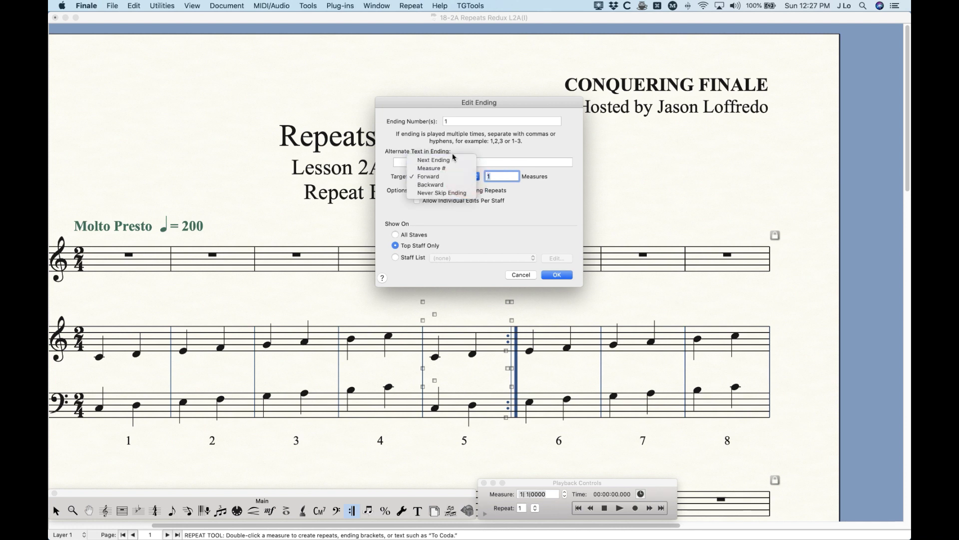
left_click(445, 185)
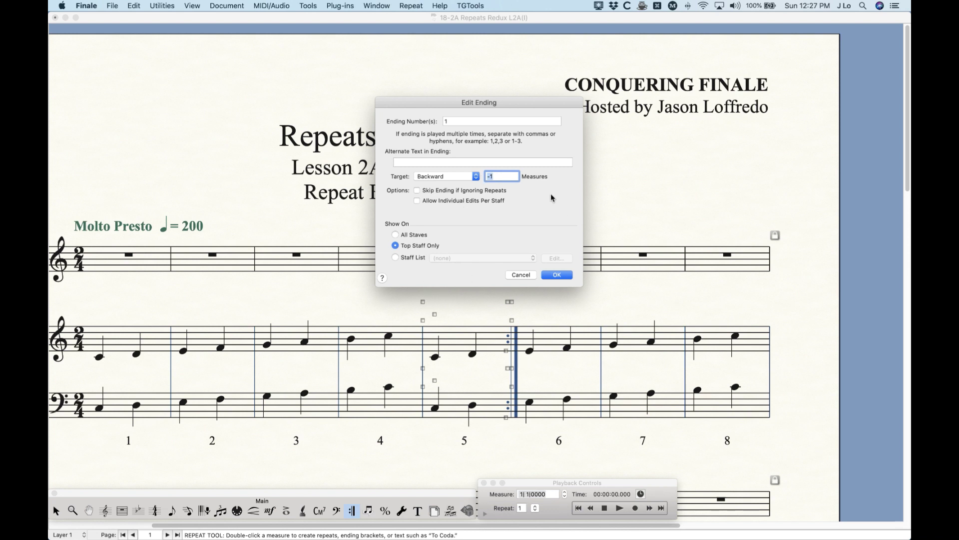
left_click(438, 177)
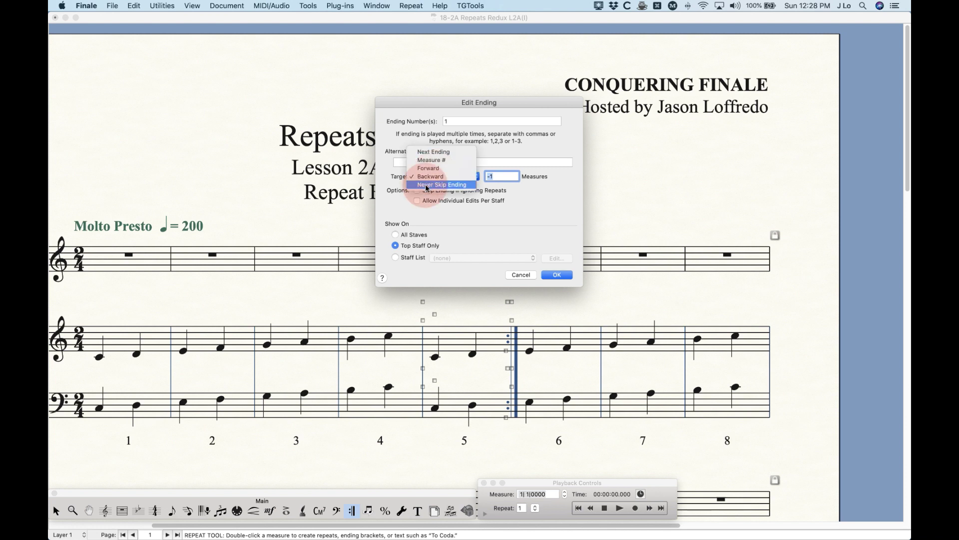
left_click(427, 185)
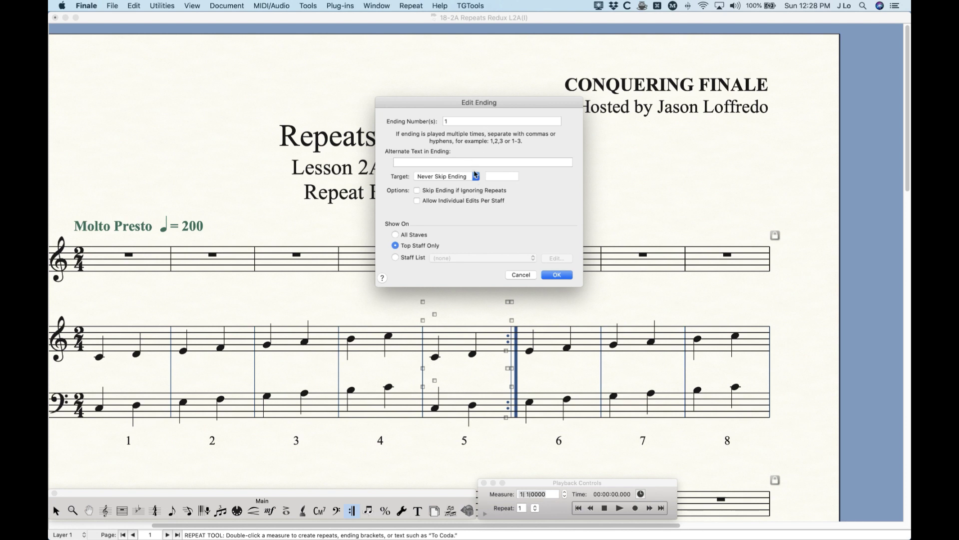
left_click(440, 179)
left_click(434, 144)
left_click(460, 181)
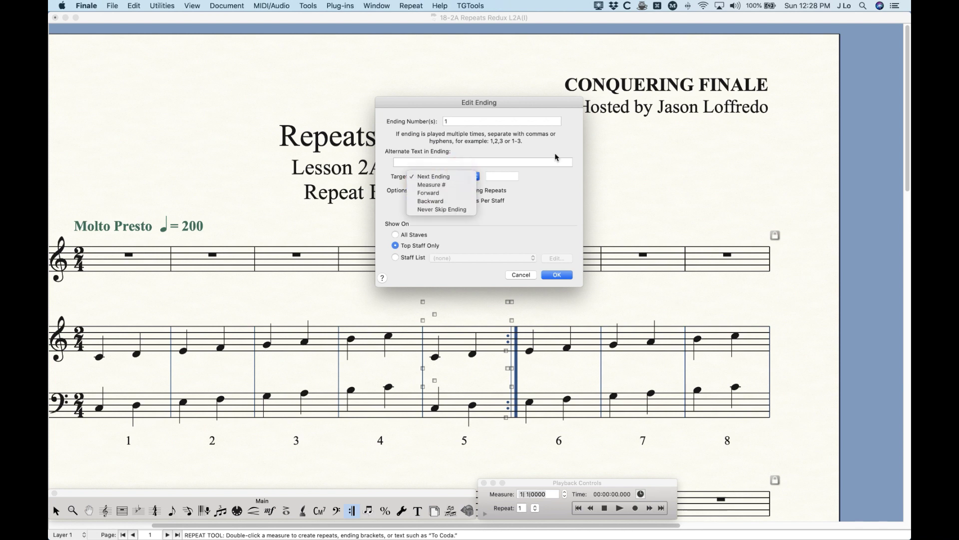
left_click(530, 207)
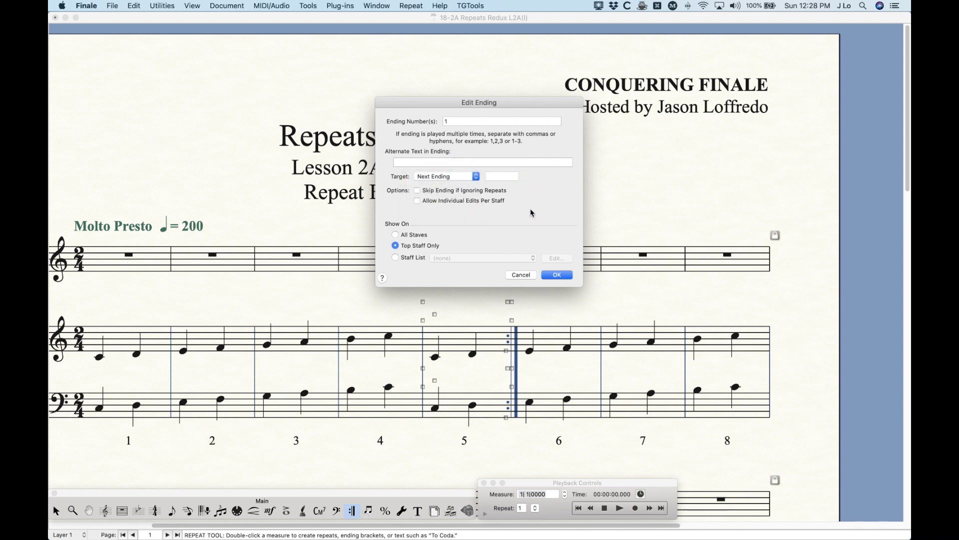
left_click(556, 275)
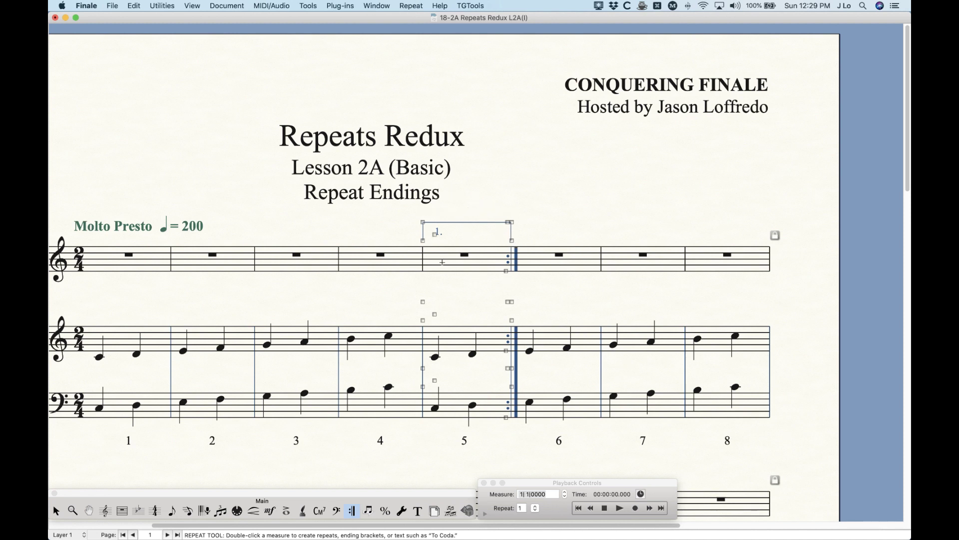
double_click(555, 259)
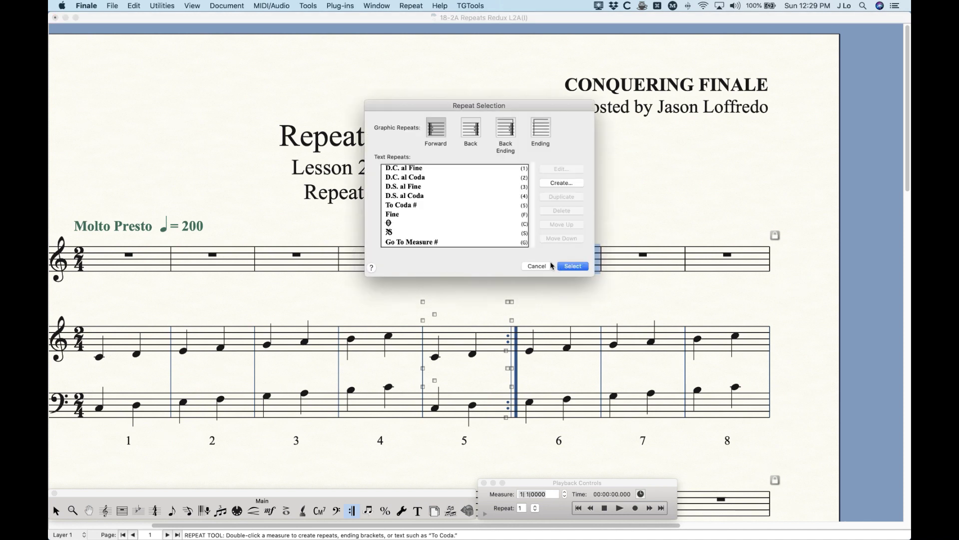
left_click_drag(508, 106, 394, 72)
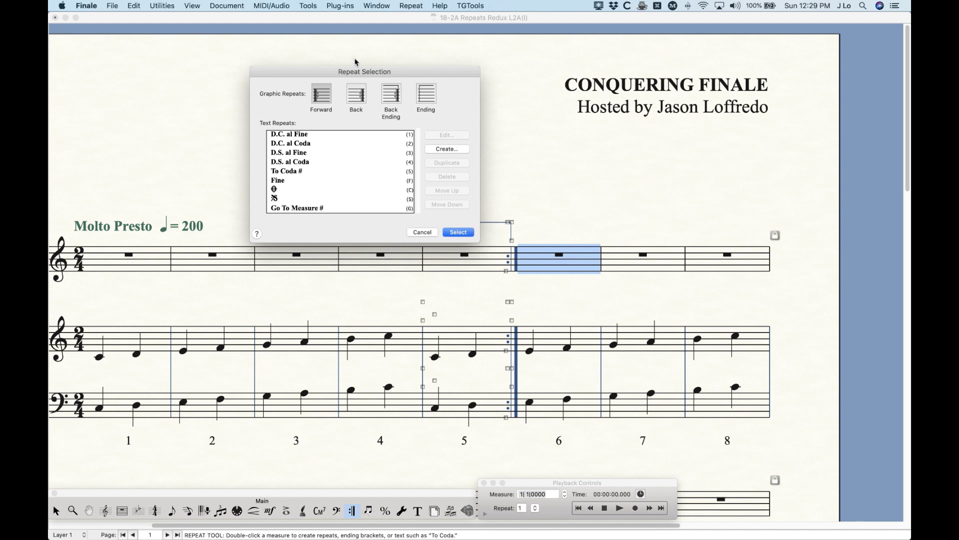
left_click(391, 98)
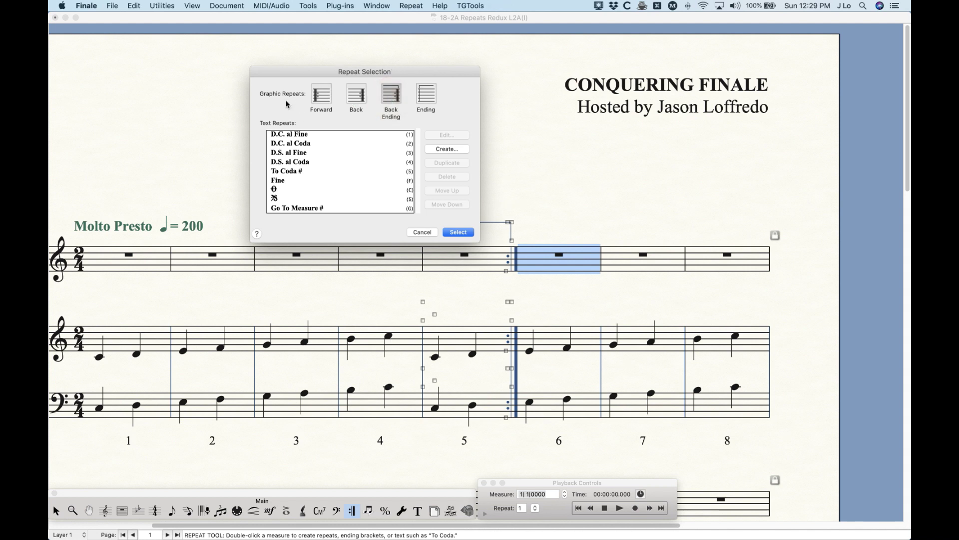
left_click(420, 98)
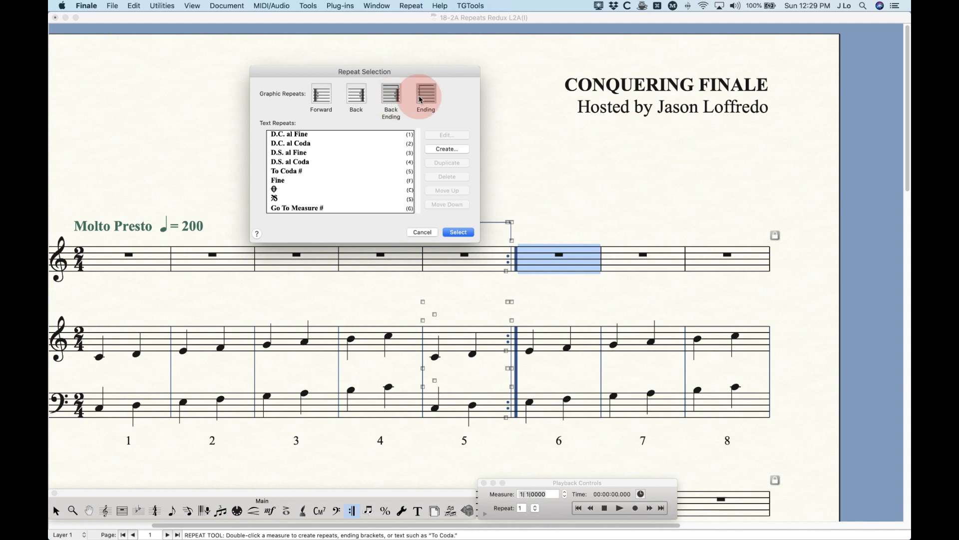
left_click(392, 104)
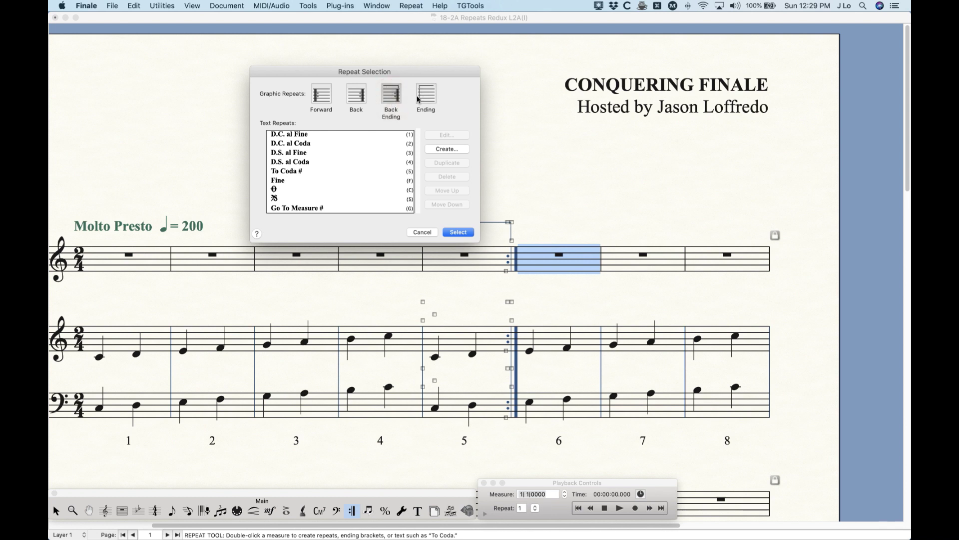
left_click(427, 232)
Step: Add a Back Ending repeat to measure 7 with the action Always Jump to the nearest forward repeat, shown on the top staff only
left_click(637, 257)
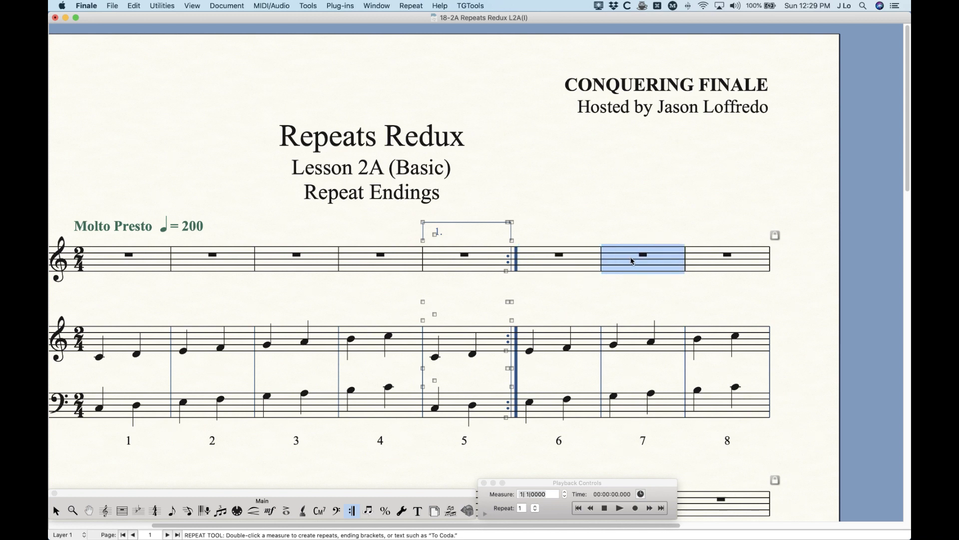
double_click(630, 257)
left_click(506, 139)
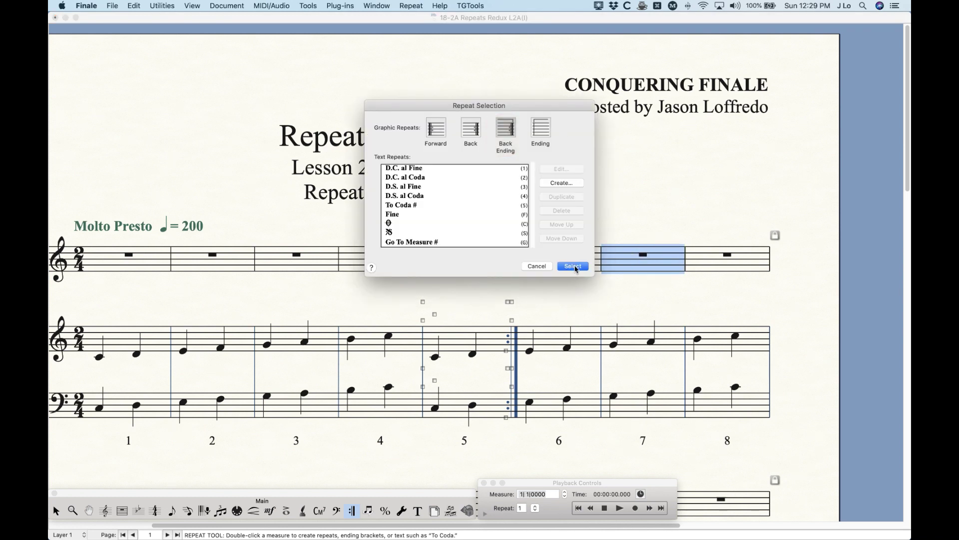
left_click(574, 266)
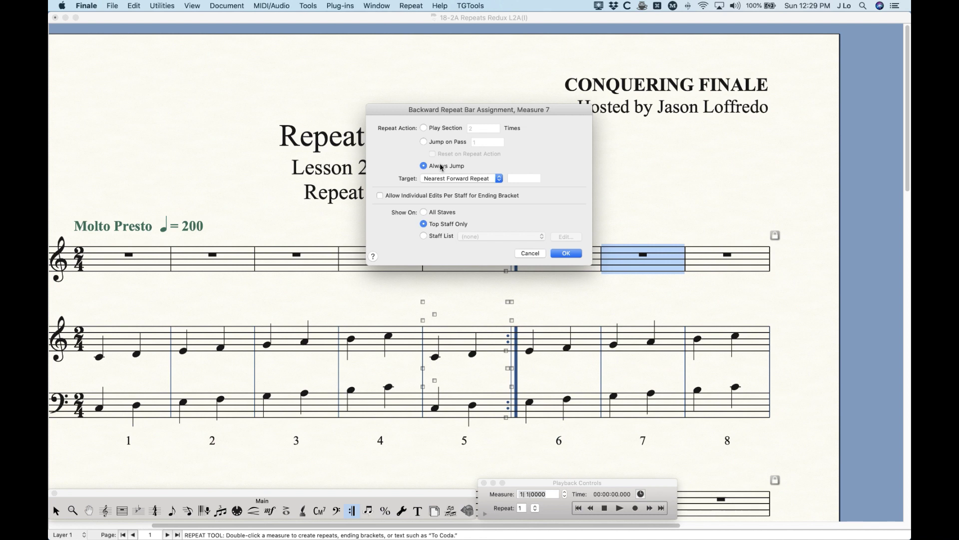
left_click(565, 255)
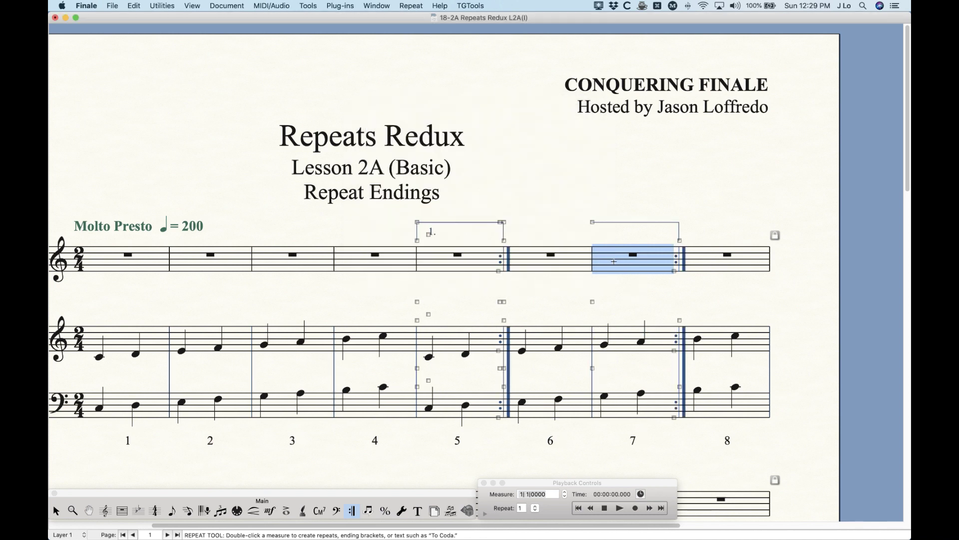
left_click(56, 510)
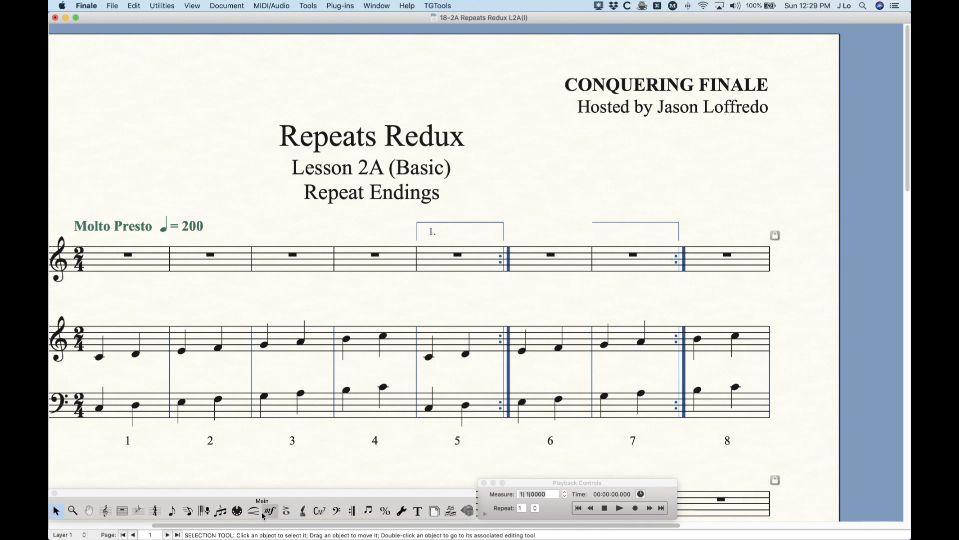
Step: Add an Ending repeat numbered 2 to measure 8 with target Next Ending, top staff only, and no backward repeat bar
left_click(352, 510)
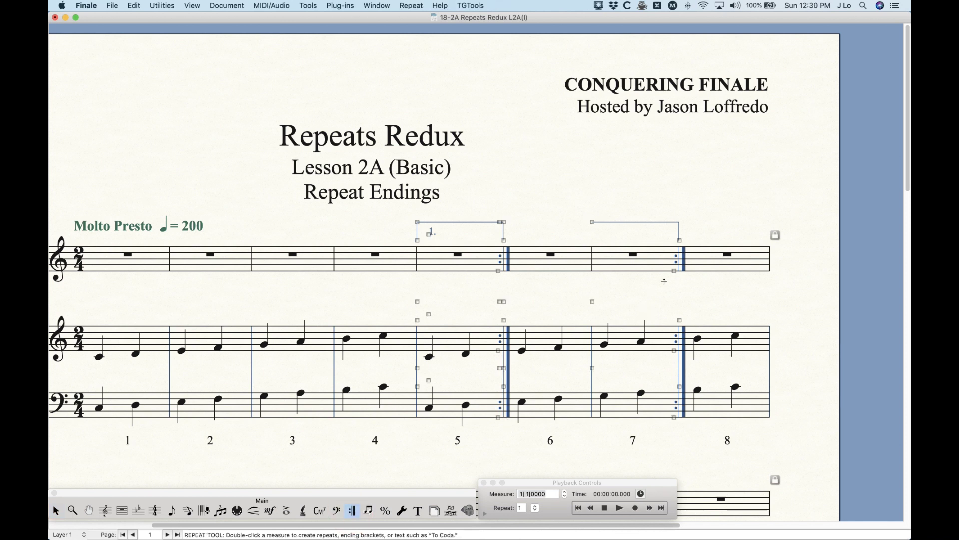
left_click(698, 264)
left_click(699, 264)
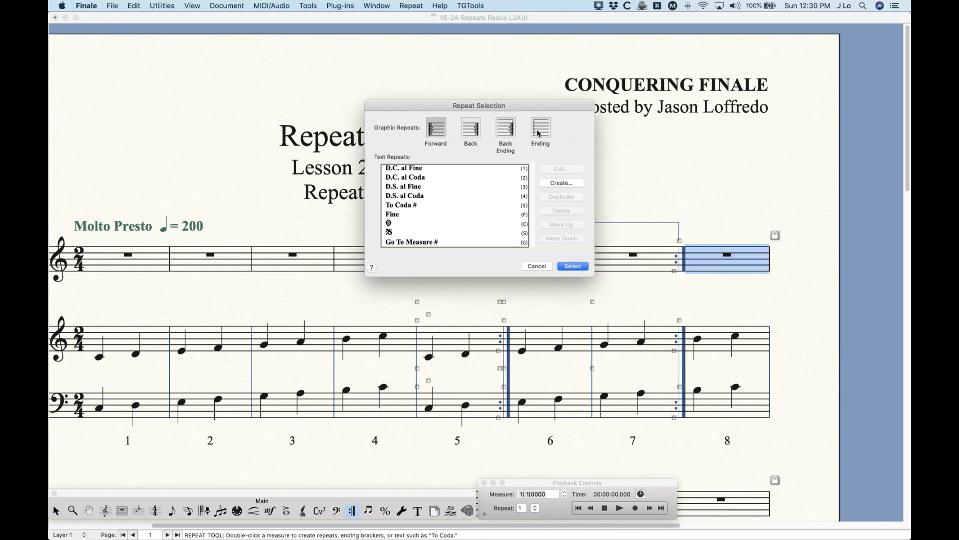
left_click(583, 265)
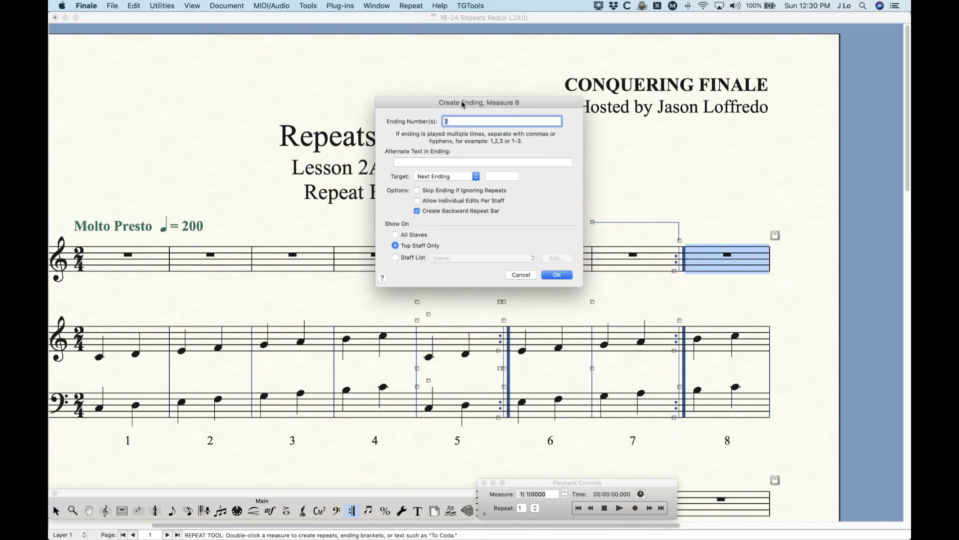
left_click_drag(484, 104, 480, 100)
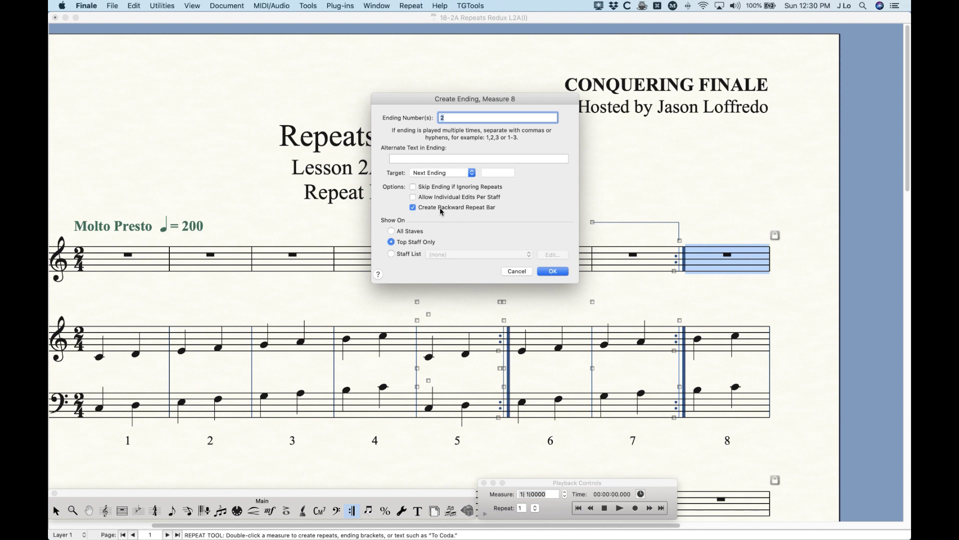
left_click(441, 211)
left_click(550, 271)
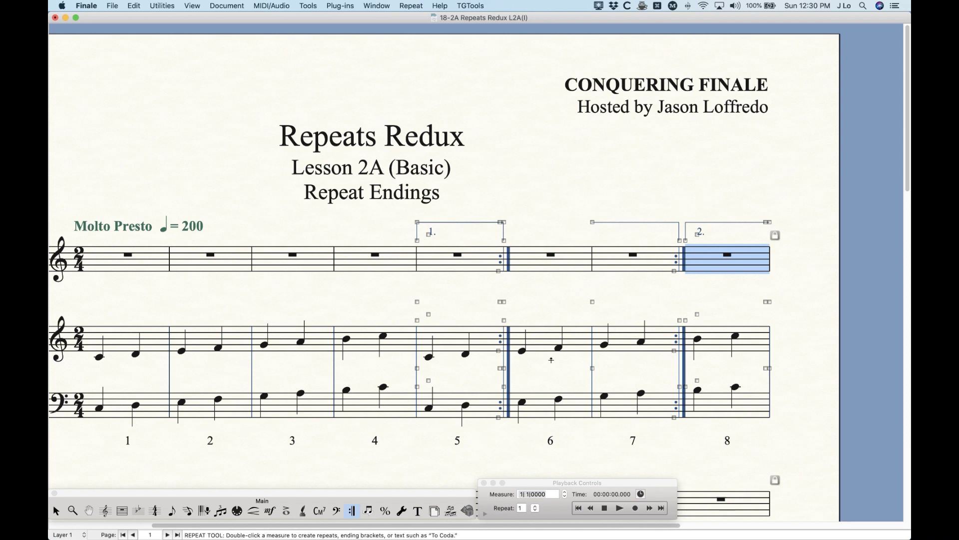
left_click(55, 510)
left_click(707, 204)
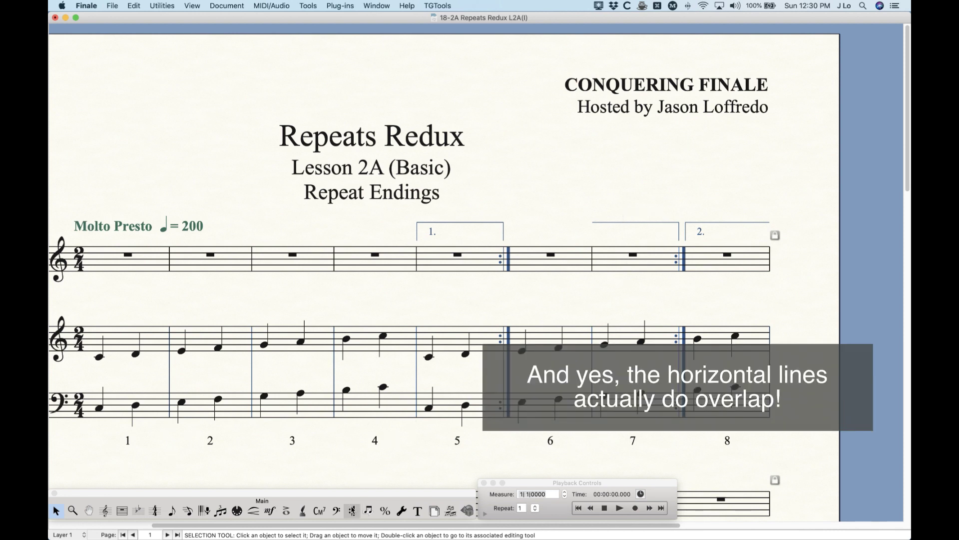
Step: Review the backward repeat bar assignment of measure 7 and close it without changes
left_click(353, 510)
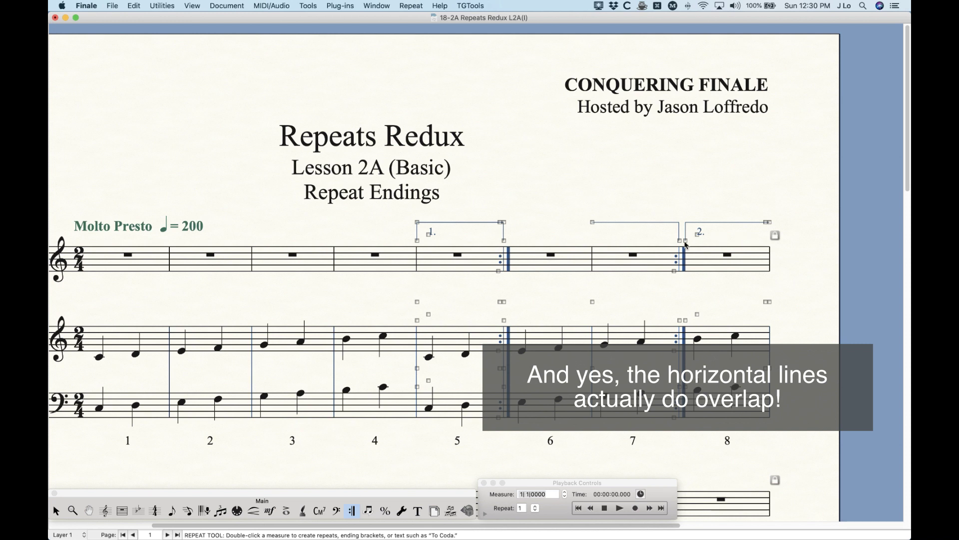
double_click(674, 270)
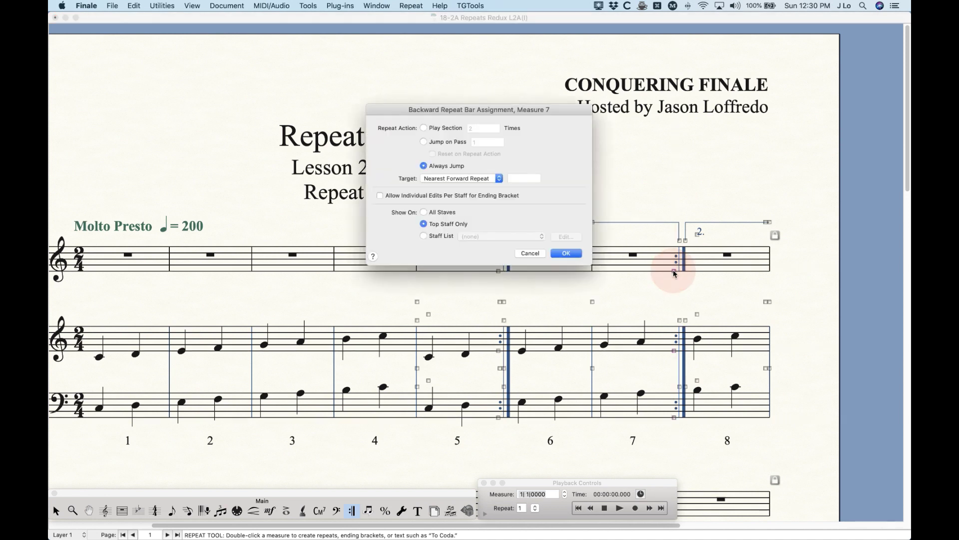
left_click_drag(484, 110, 515, 62)
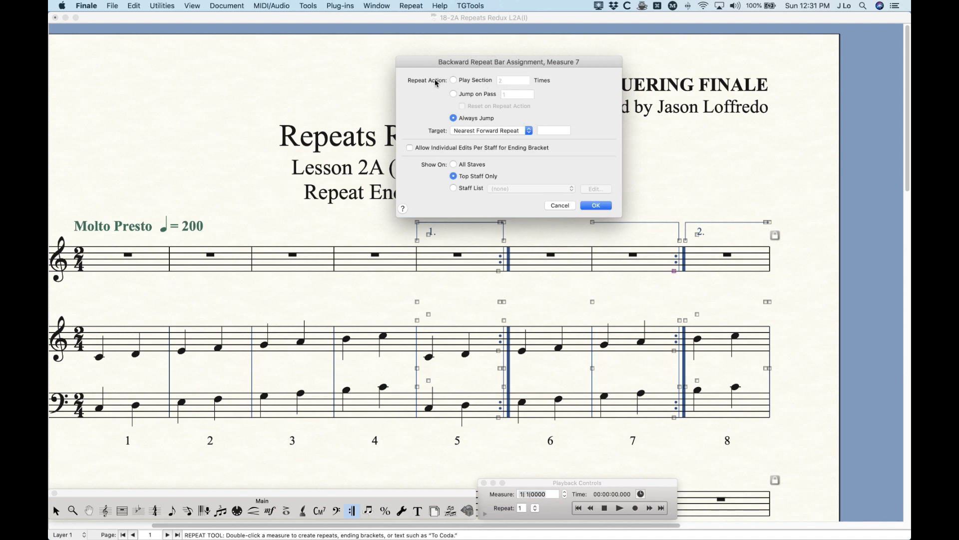
left_click(558, 205)
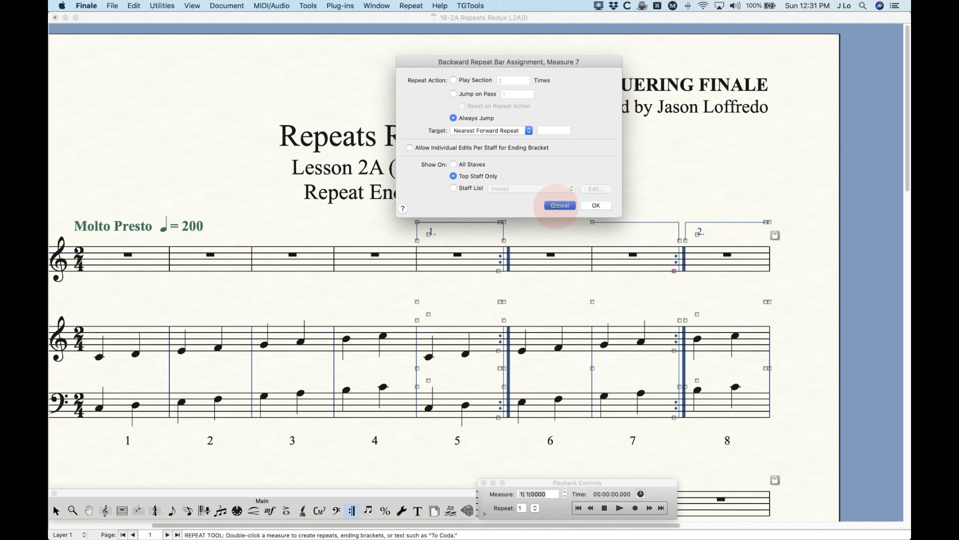
Step: Review the settings of the second ending in measure 8
left_click(717, 240)
double_click(695, 232)
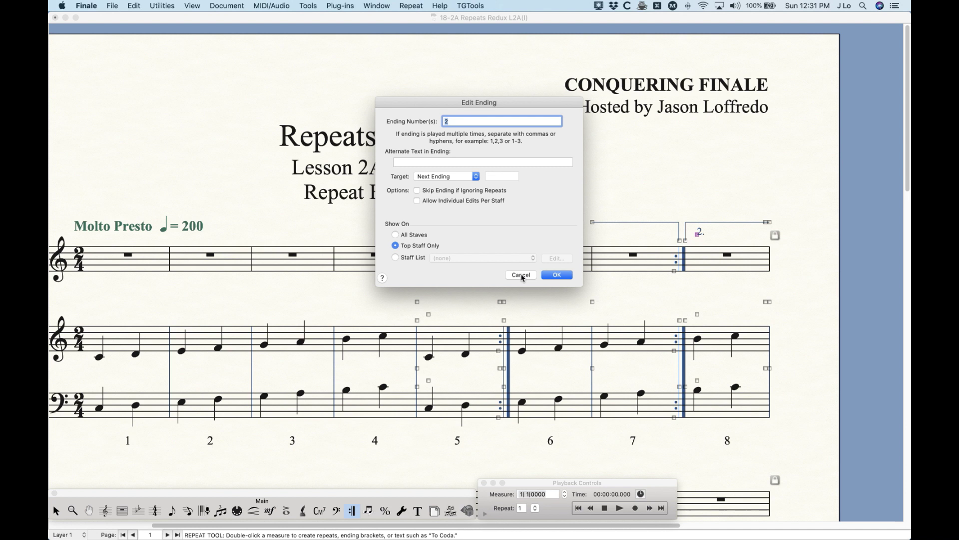
left_click(557, 275)
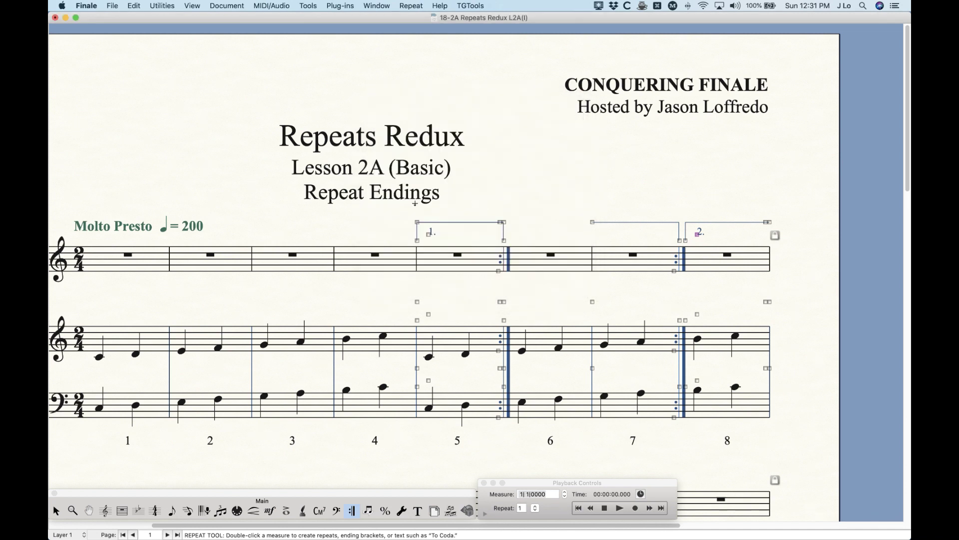
Step: Check measure 5's repeat bar and review the settings of its first ending
left_click(473, 264)
left_click(507, 206)
left_click(499, 272)
double_click(430, 236)
left_click(522, 275)
Step: Delete the Back Ending repeat from measure 7 and the second ending from measure 8
left_click(641, 264)
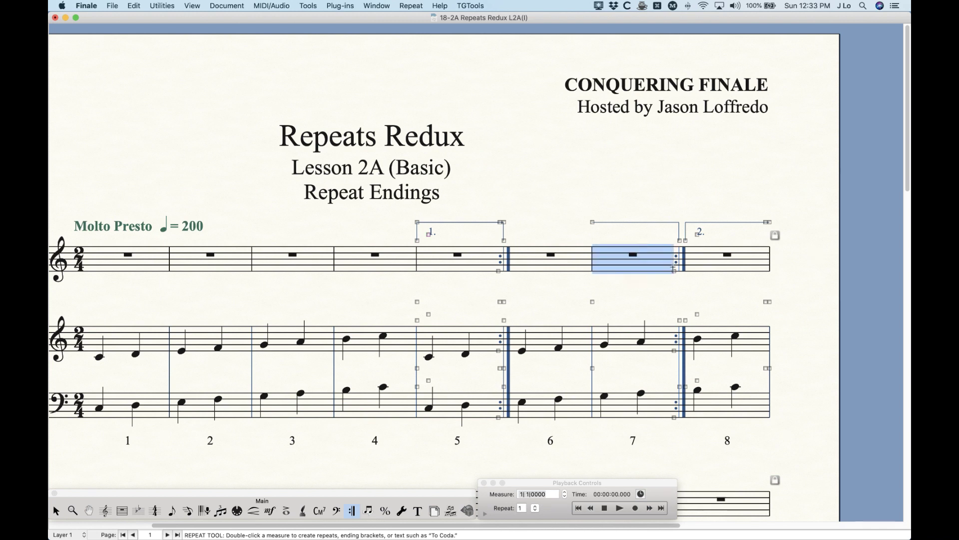
left_click(683, 270)
key("Delete")
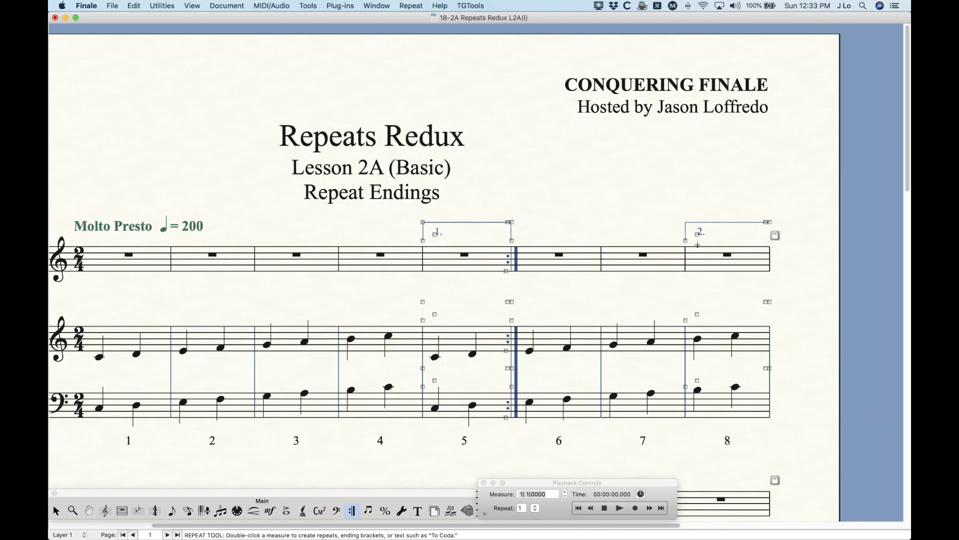
left_click(685, 240)
key("Delete")
Step: Create ending number 2 on measure 6 with target Next Ending, top staff only, and no backward repeat bar
left_click(548, 258)
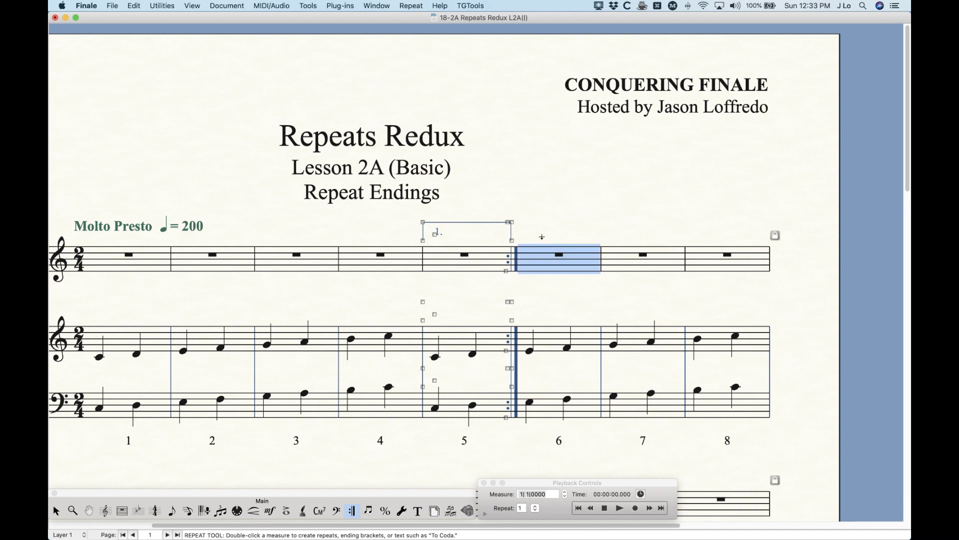
right_click(543, 263)
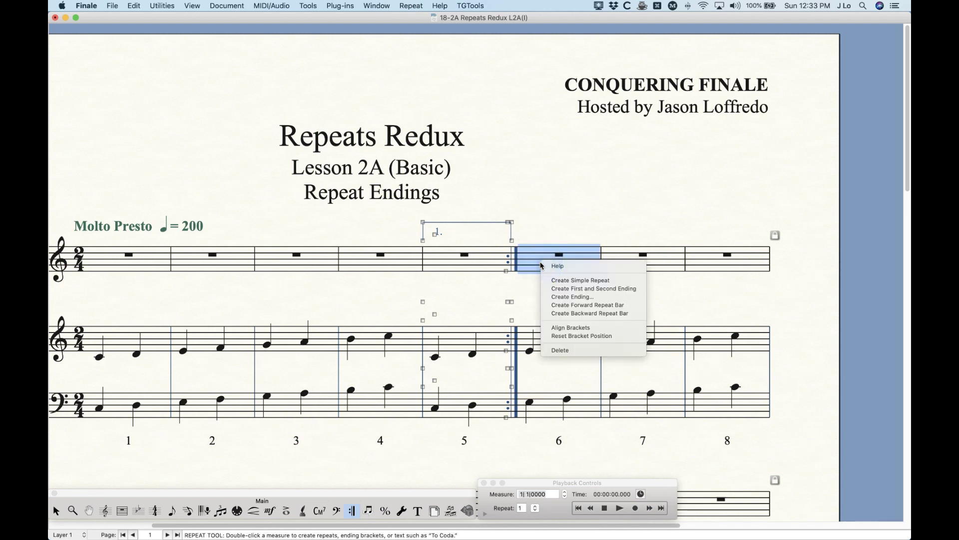
left_click(575, 296)
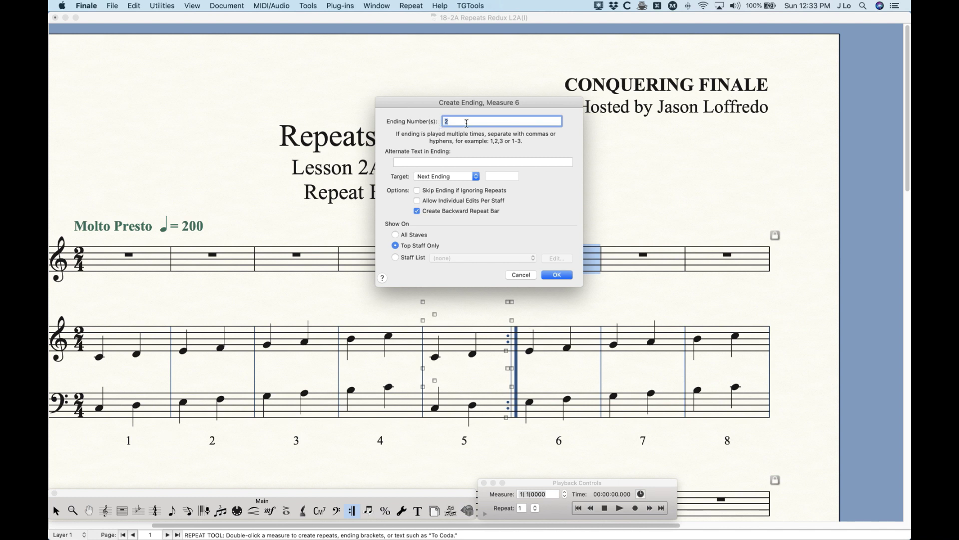
left_click_drag(445, 106, 281, 105)
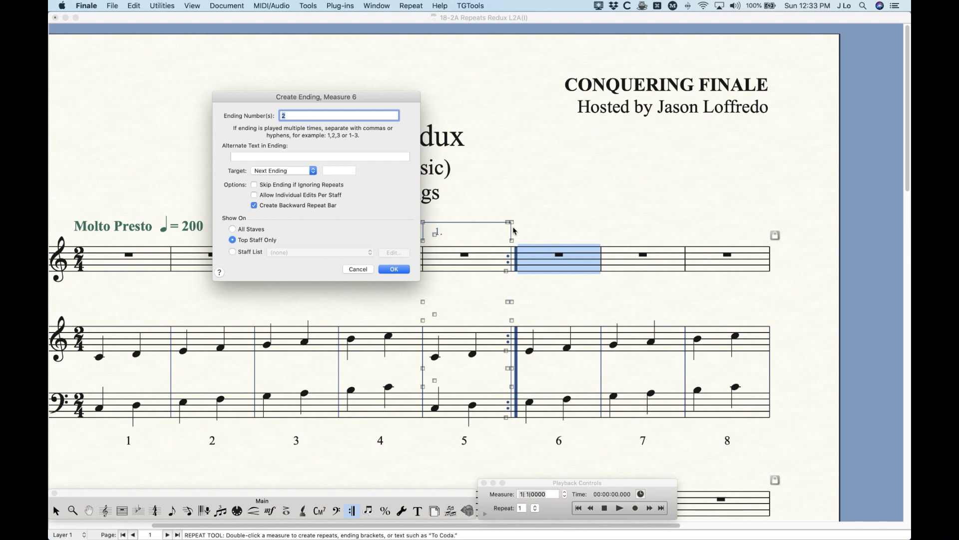
left_click(301, 205)
left_click(394, 269)
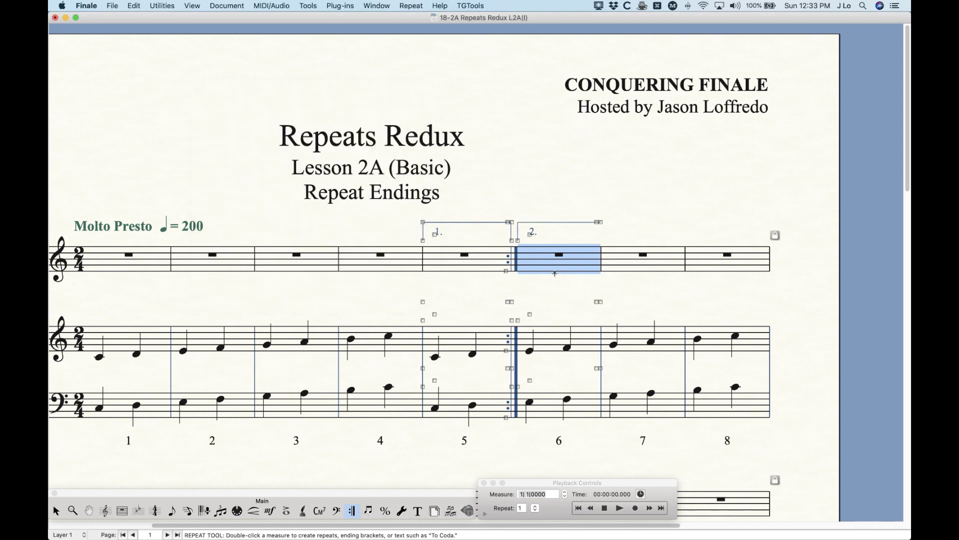
left_click(560, 238)
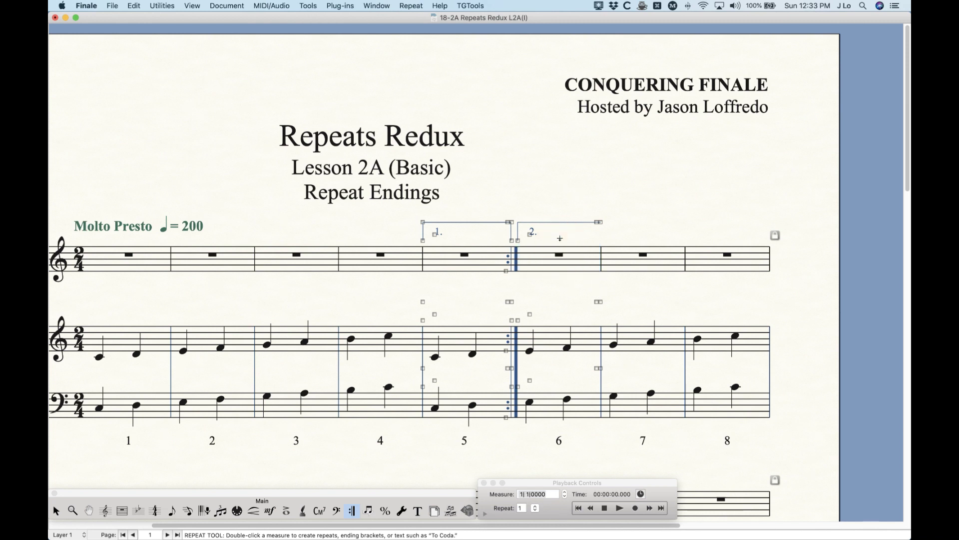
Step: Review the settings and available target options of the second ending in measure 6
double_click(532, 235)
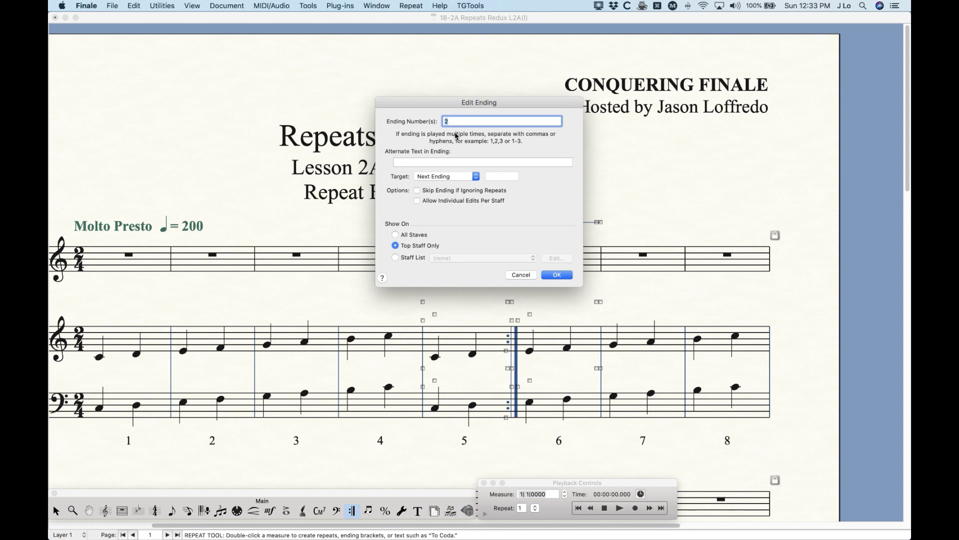
left_click(522, 275)
left_click(554, 274)
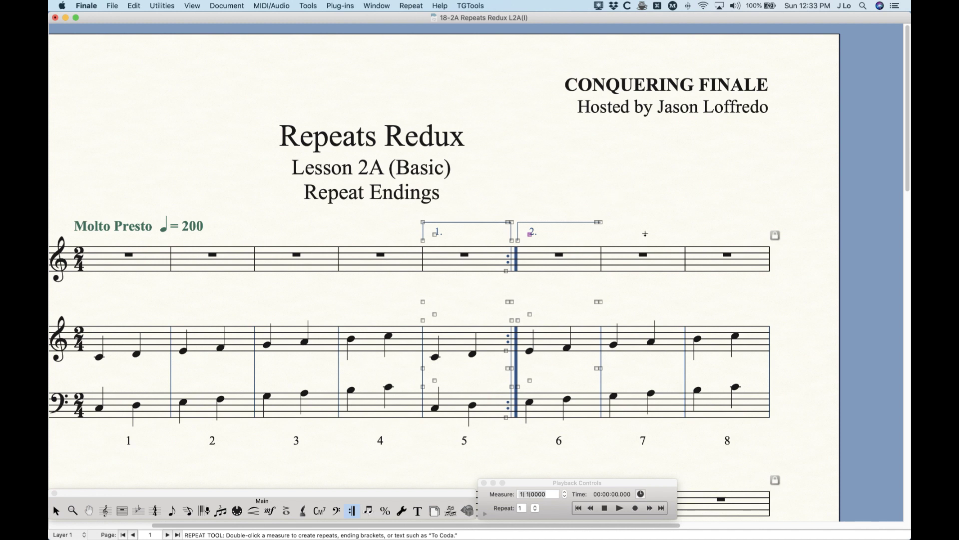
double_click(530, 234)
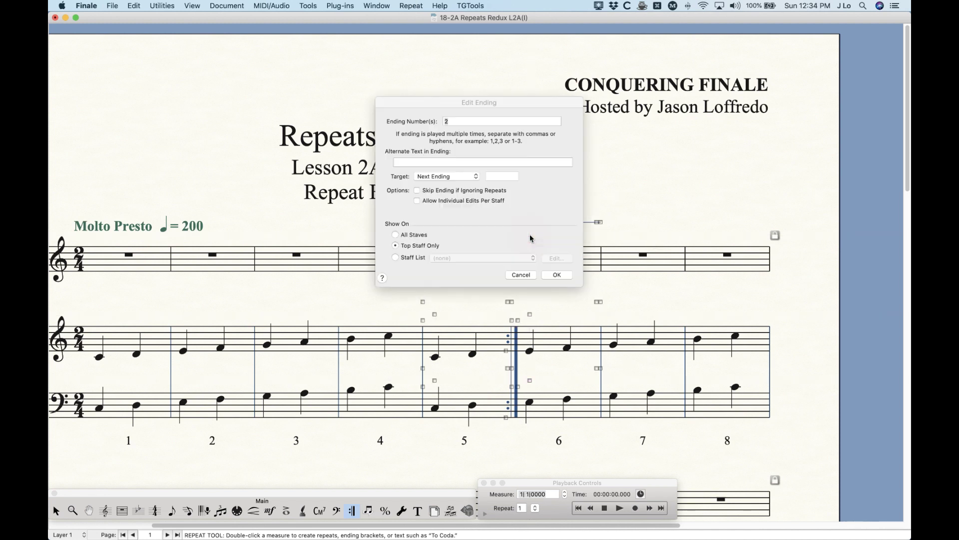
left_click(435, 176)
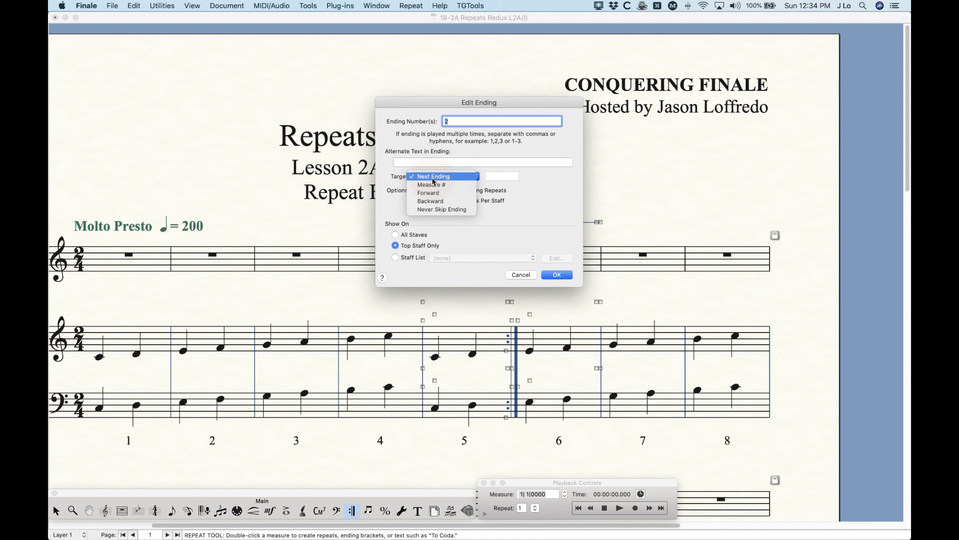
left_click(397, 177)
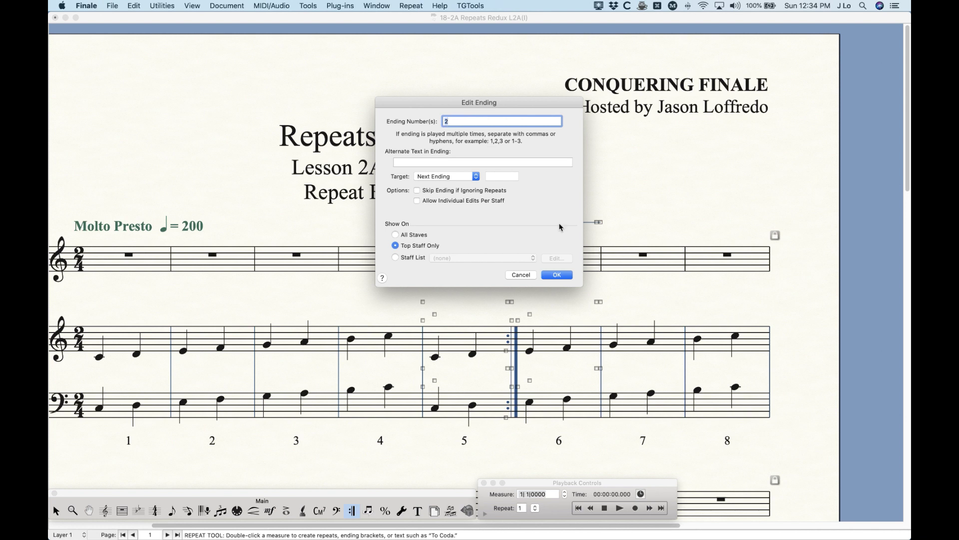
left_click(550, 276)
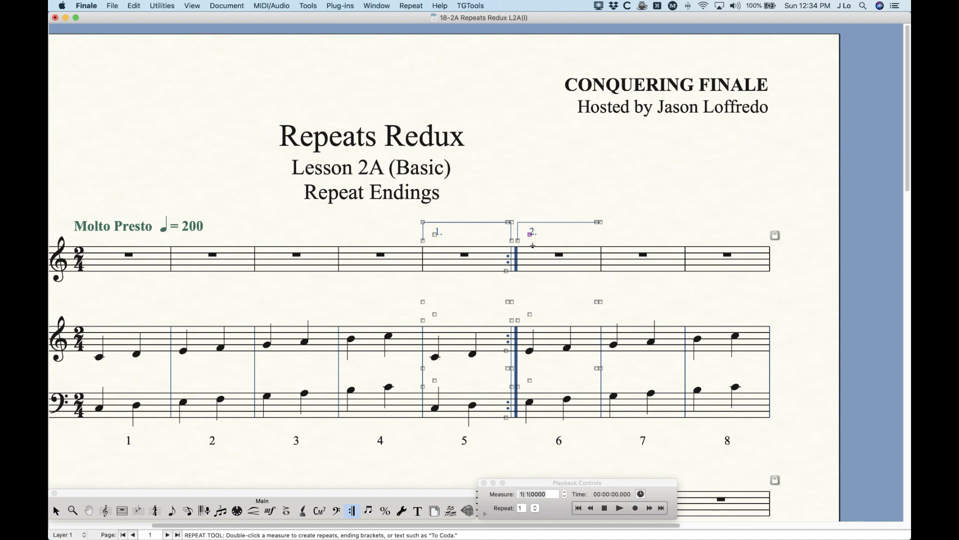
Step: Delete the second ending from measure 6 and the first ending with its repeat bar from measure 5
left_click(537, 261)
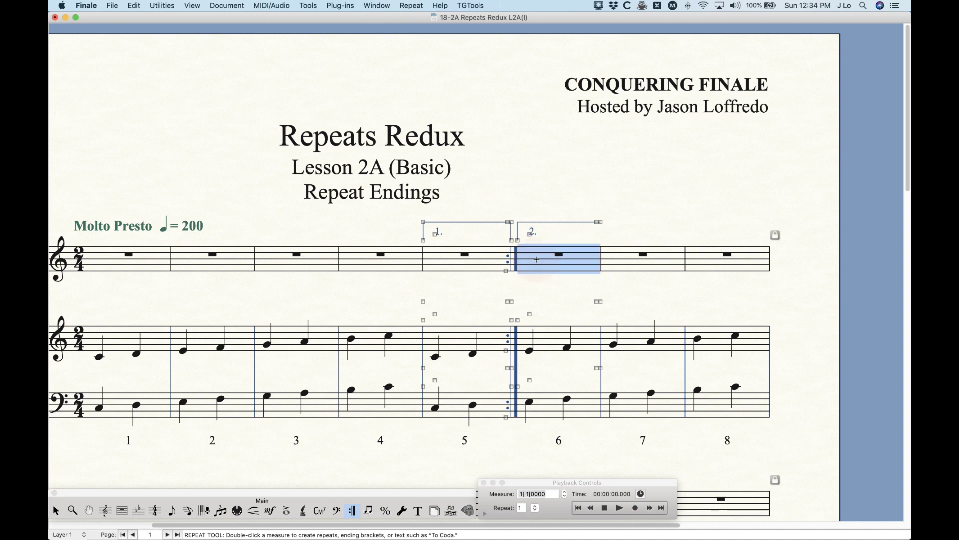
right_click(581, 261)
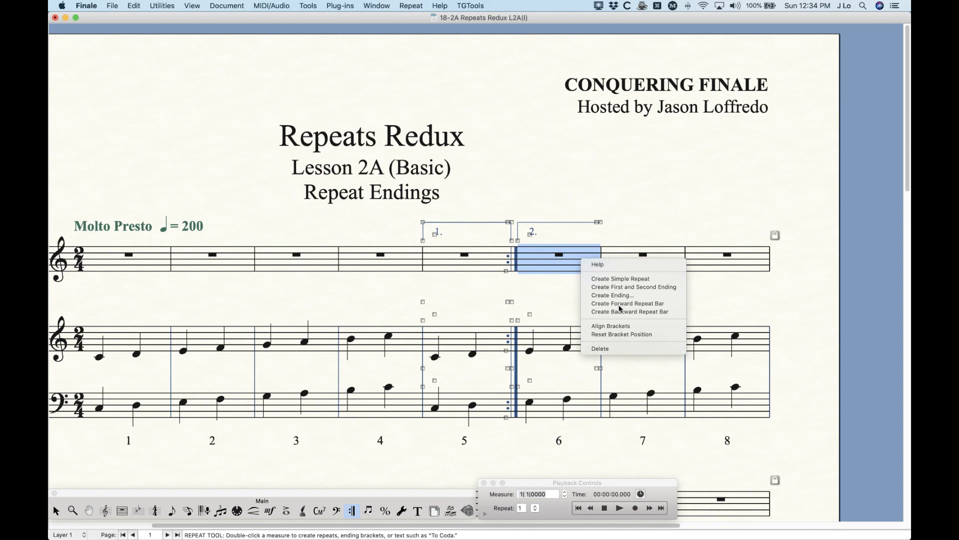
left_click(621, 347)
right_click(490, 265)
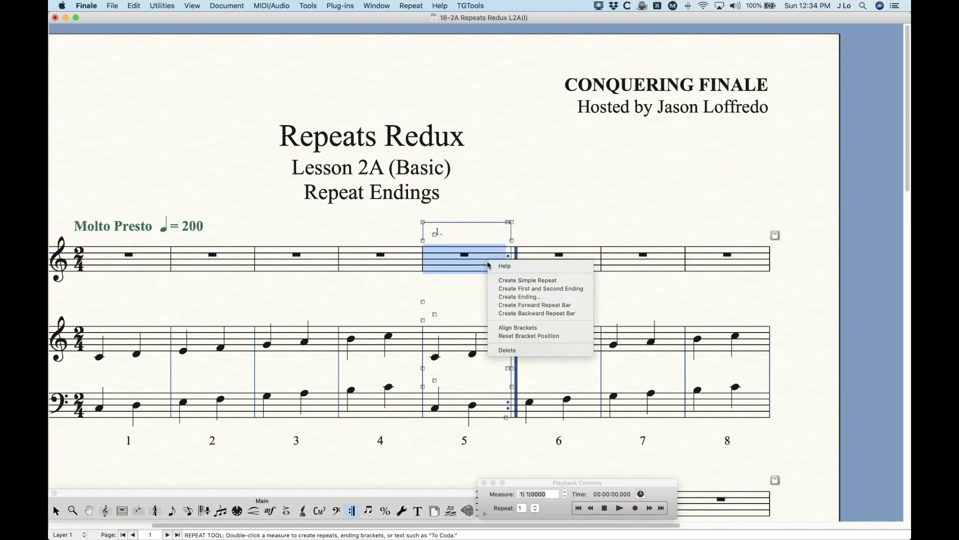
left_click(540, 350)
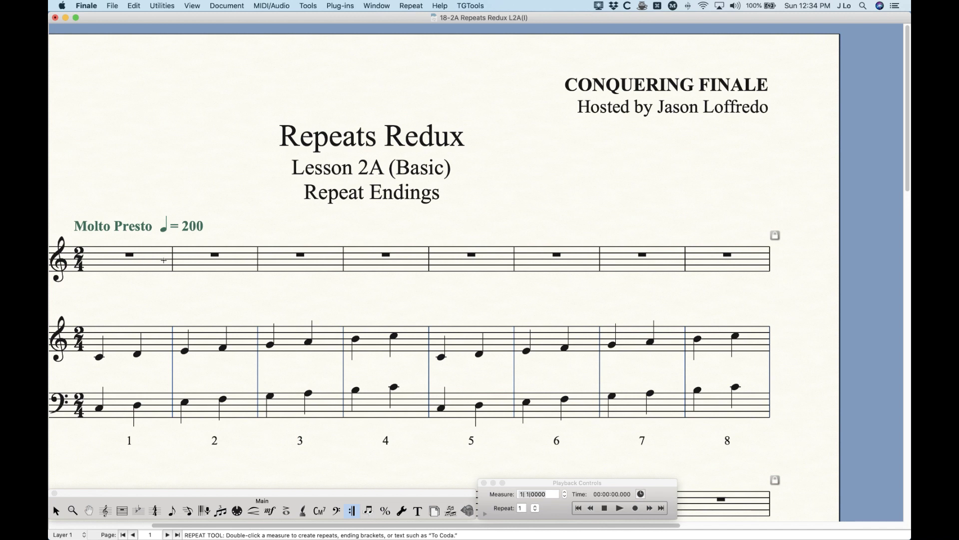
Step: Create an ending on measure 4 numbered 1, 3 with target Next Ending, a backward repeat bar, and display on the top staff only
right_click(390, 263)
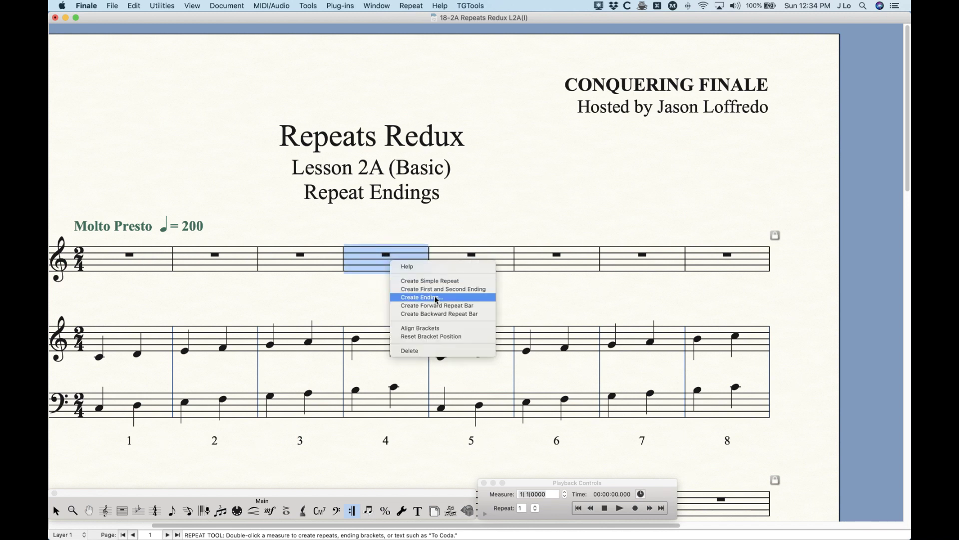
left_click(436, 300)
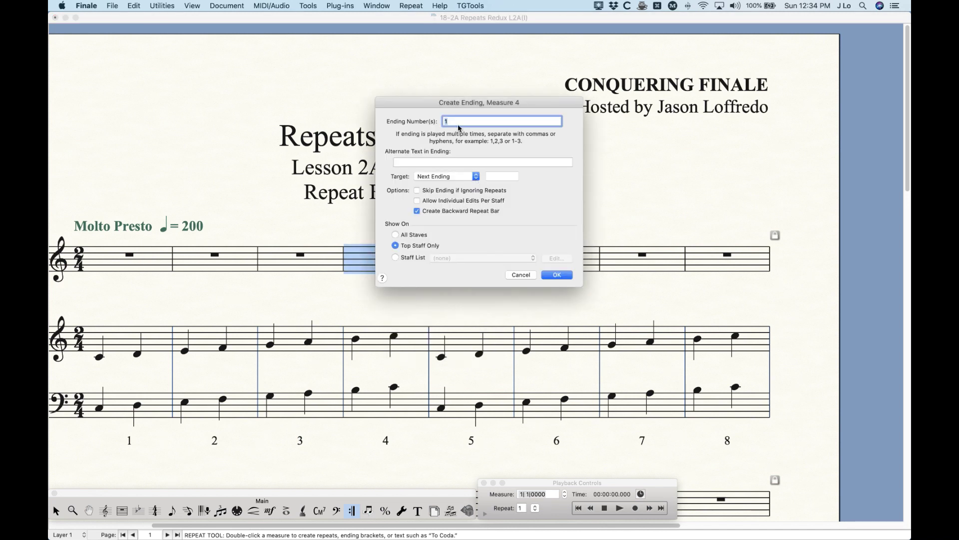
left_click(456, 122)
type(", 3")
left_click(555, 276)
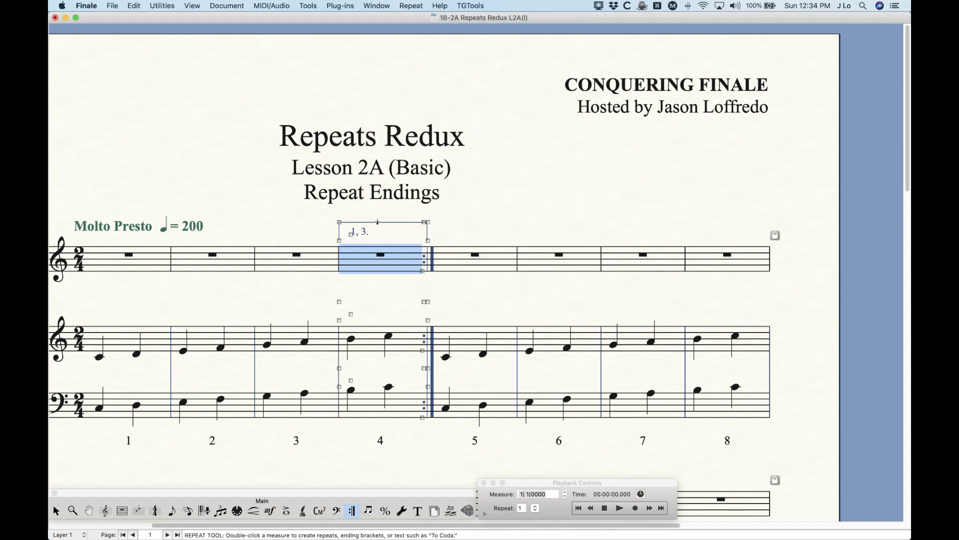
Step: Create an ending on measure 5 numbered 2, 4 with target Next Ending, a backward repeat bar, and display on the top staff only
left_click(464, 258)
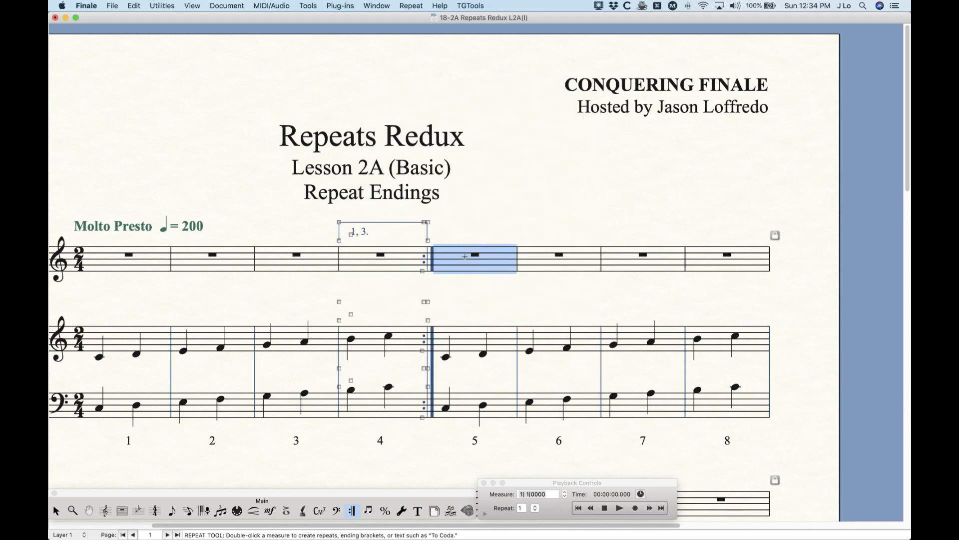
right_click(466, 256)
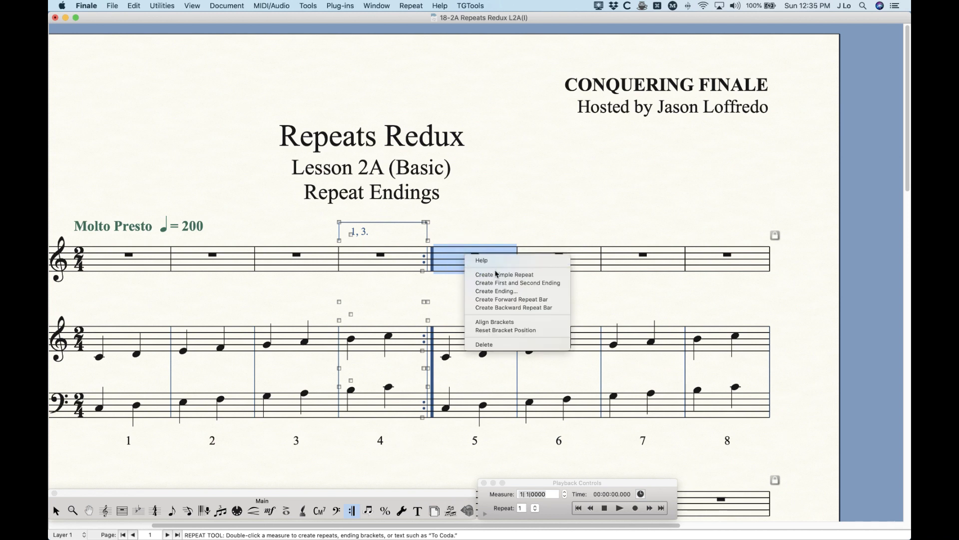
left_click(506, 291)
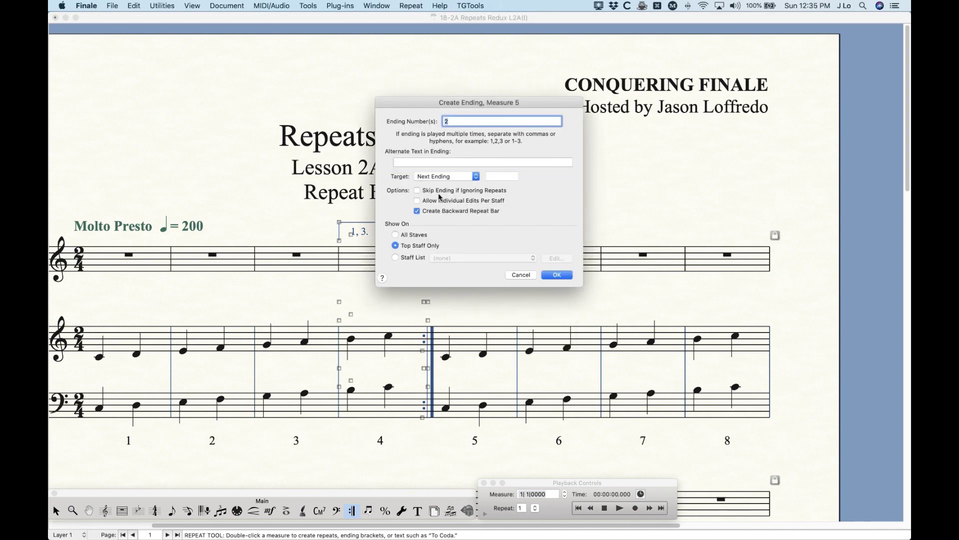
left_click(459, 122)
left_click(552, 275)
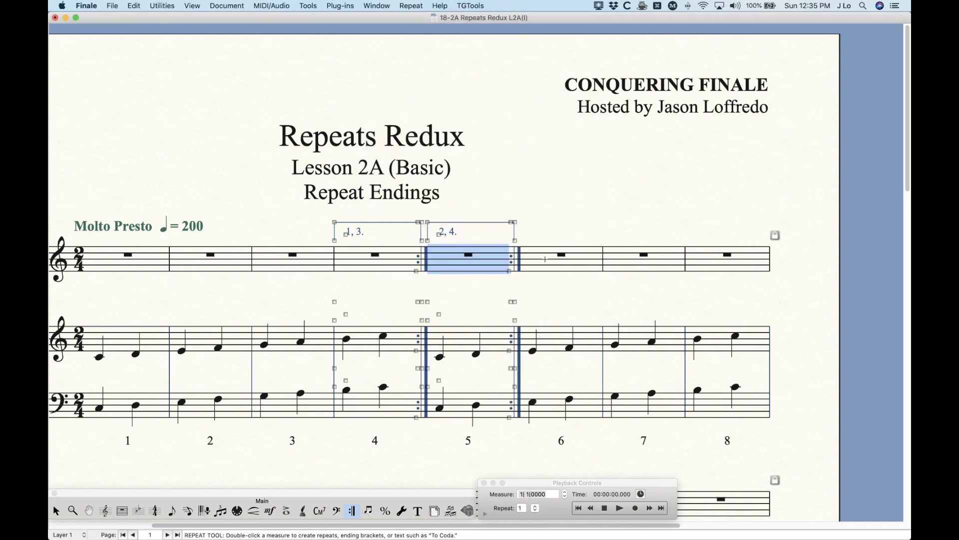
Step: Create ending number 5 on measure 6 with target Next Ending, top staff only, and no backward repeat bar
left_click(545, 259)
right_click(545, 259)
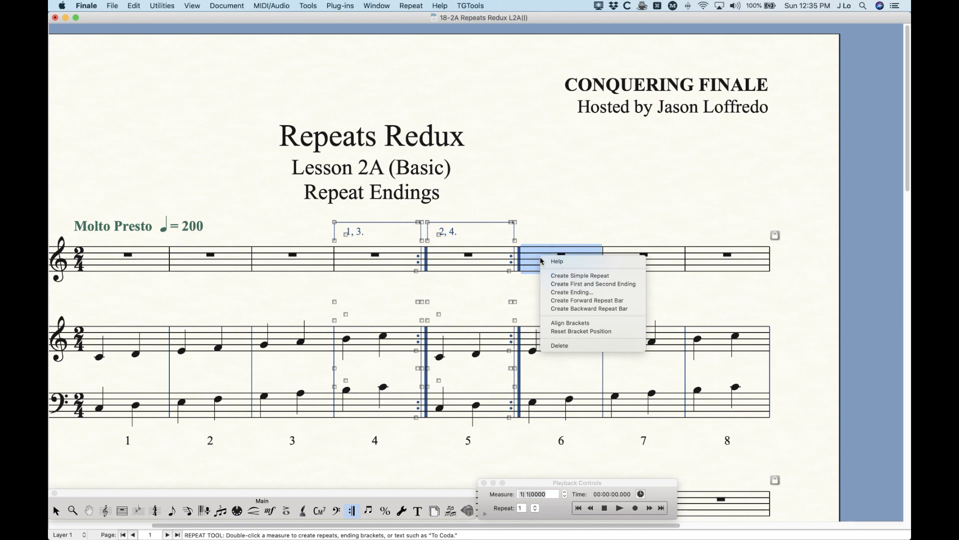
left_click(569, 293)
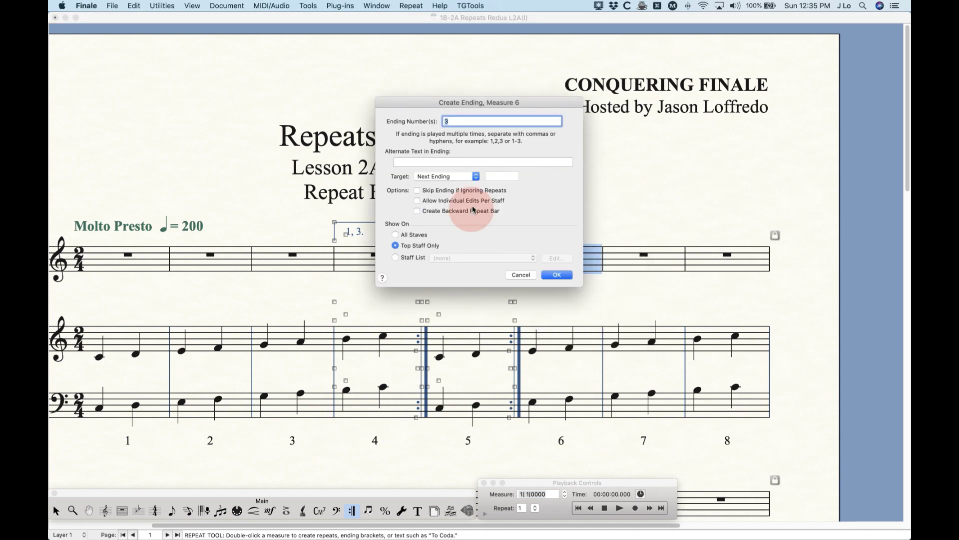
left_click(460, 123)
key("BackSpace")
type("5")
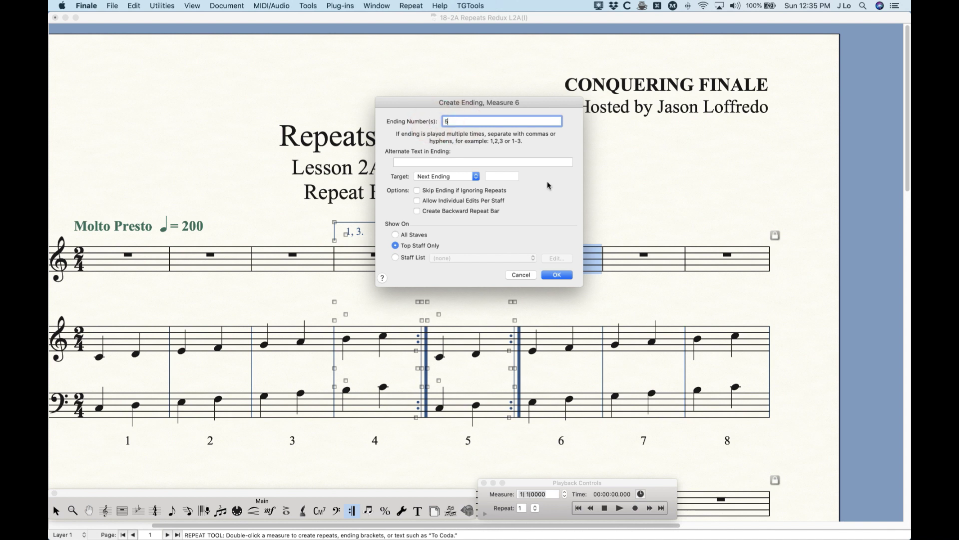
left_click(556, 275)
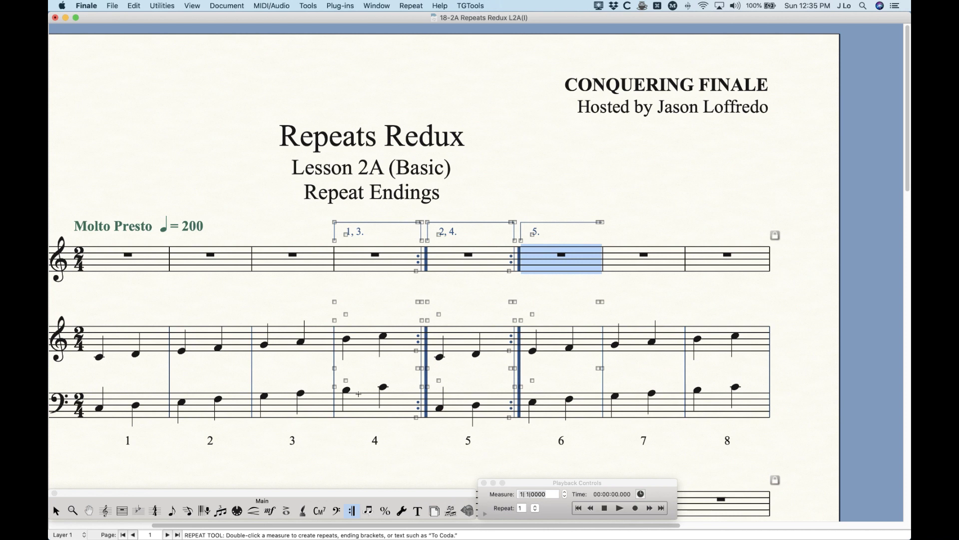
left_click(56, 511)
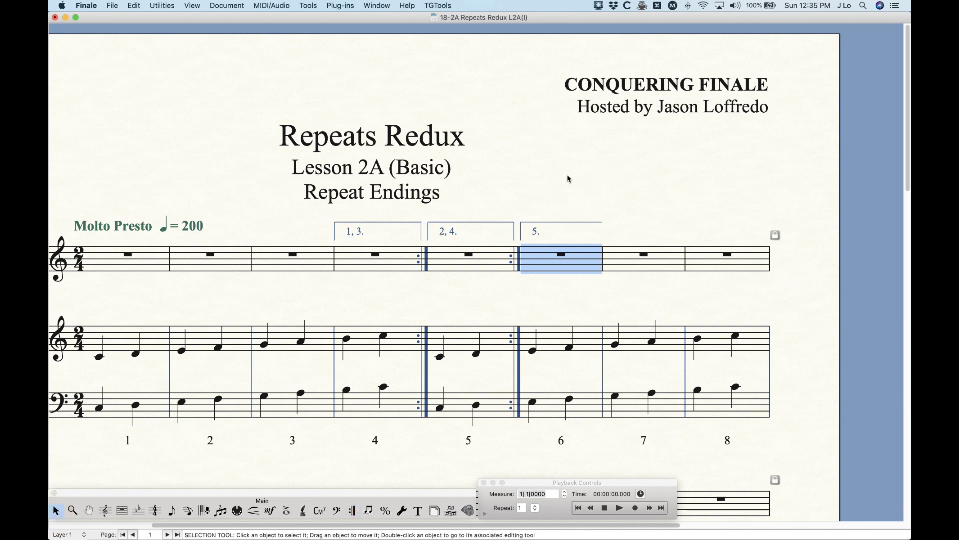
Step: Create a forward repeat bar at the start of measure 1
scroll(620, 354, "left", 3)
left_click(352, 510)
right_click(200, 267)
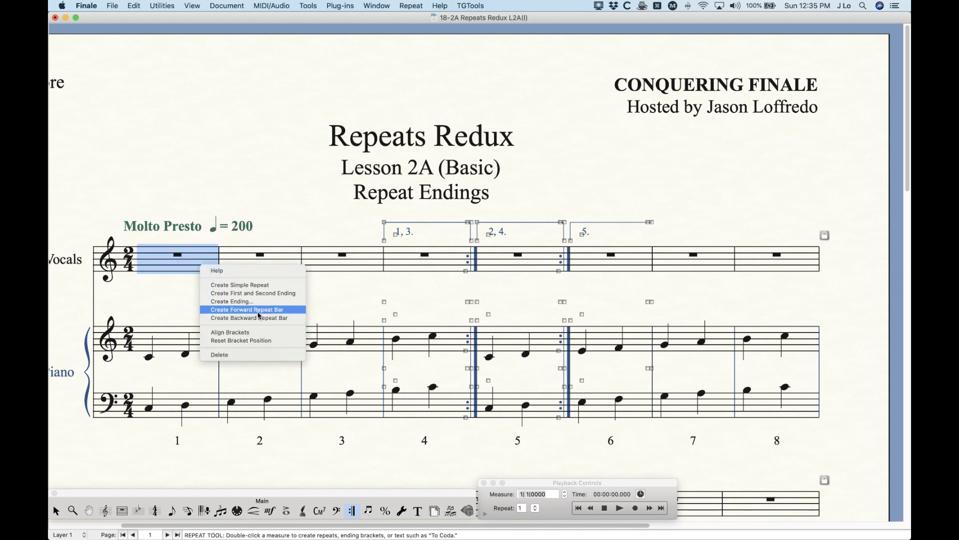
left_click(303, 313)
key("Escape")
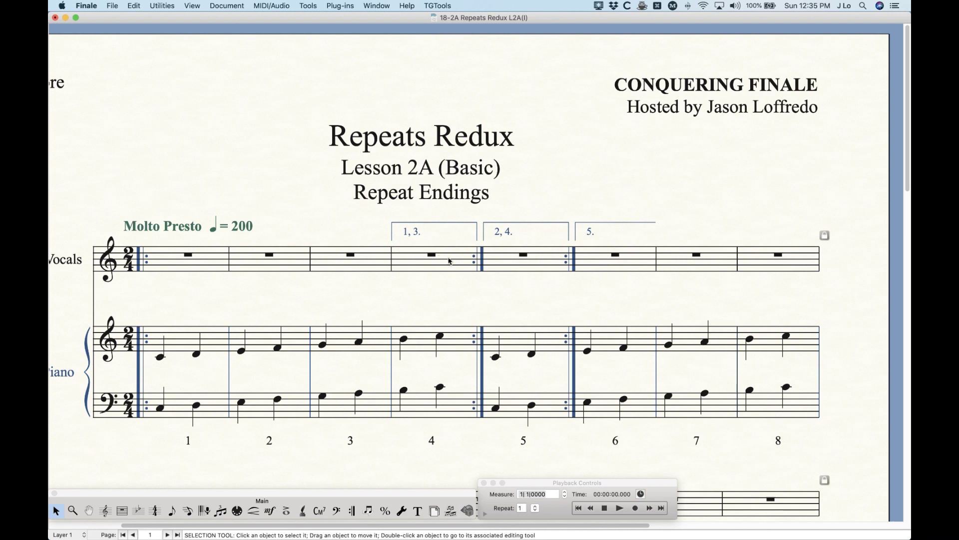
Step: Review the repeat action and target settings of the backward repeat bars in measures 4 and 5
double_click(480, 264)
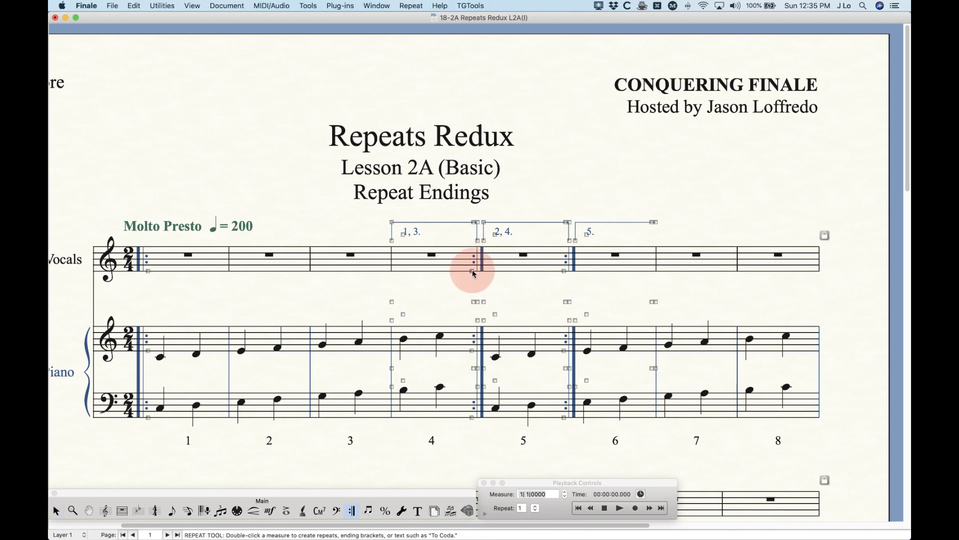
double_click(481, 269)
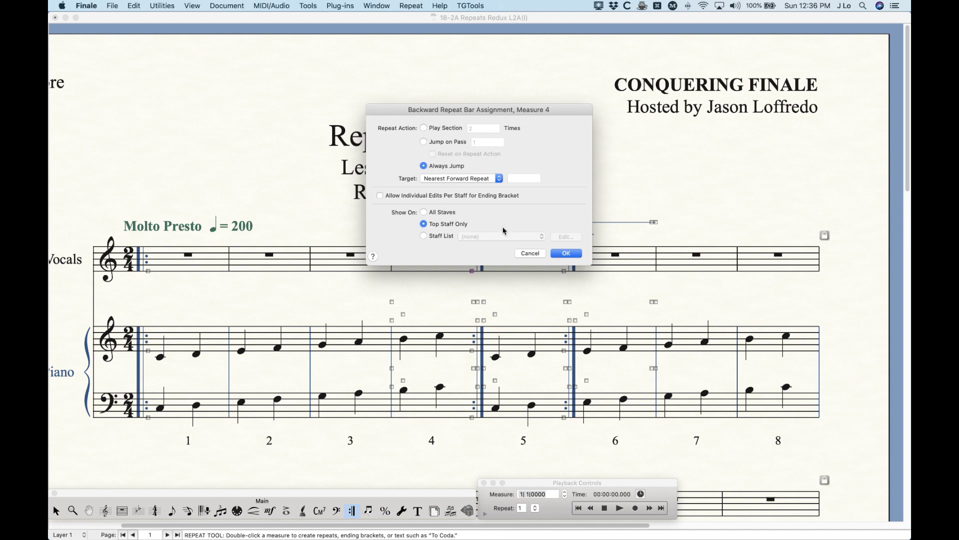
left_click(566, 253)
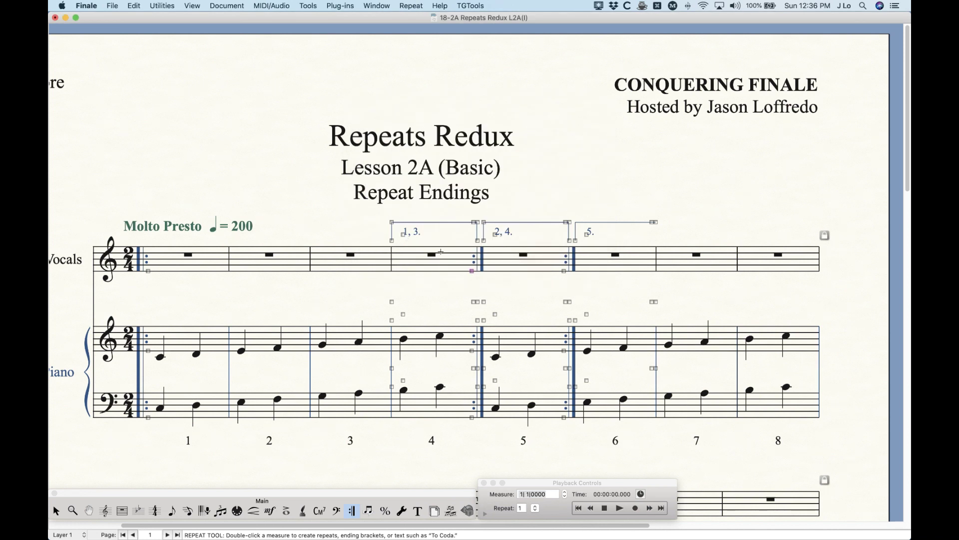
double_click(472, 272)
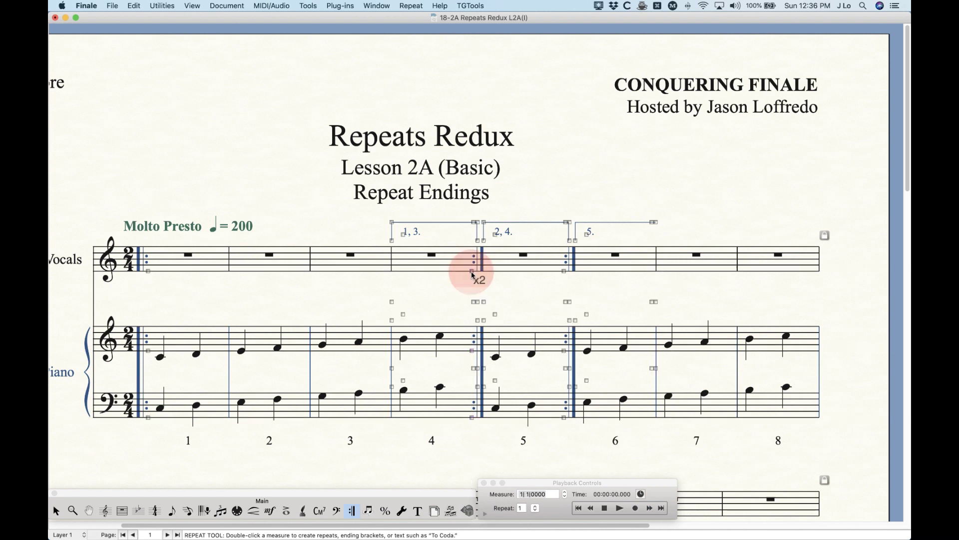
key("Return")
left_click(297, 214)
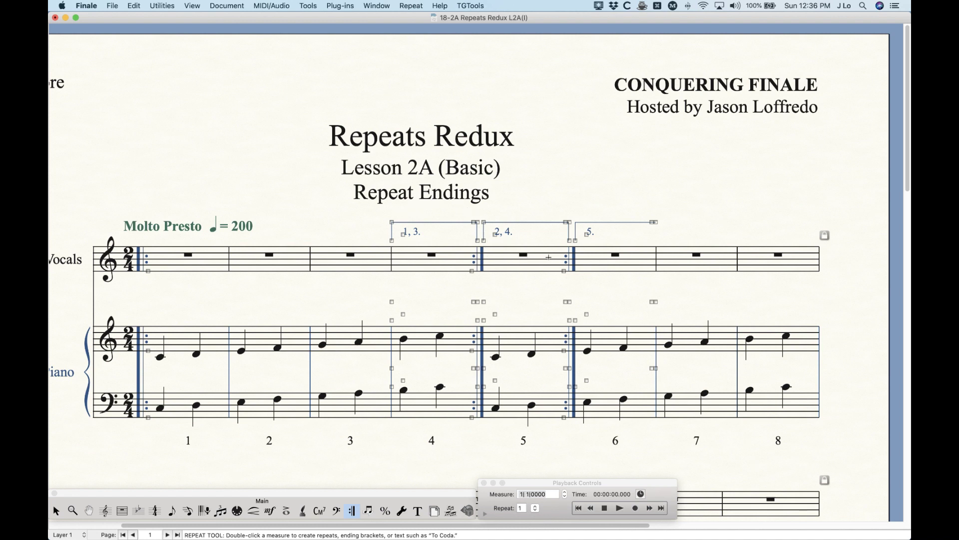
double_click(565, 271)
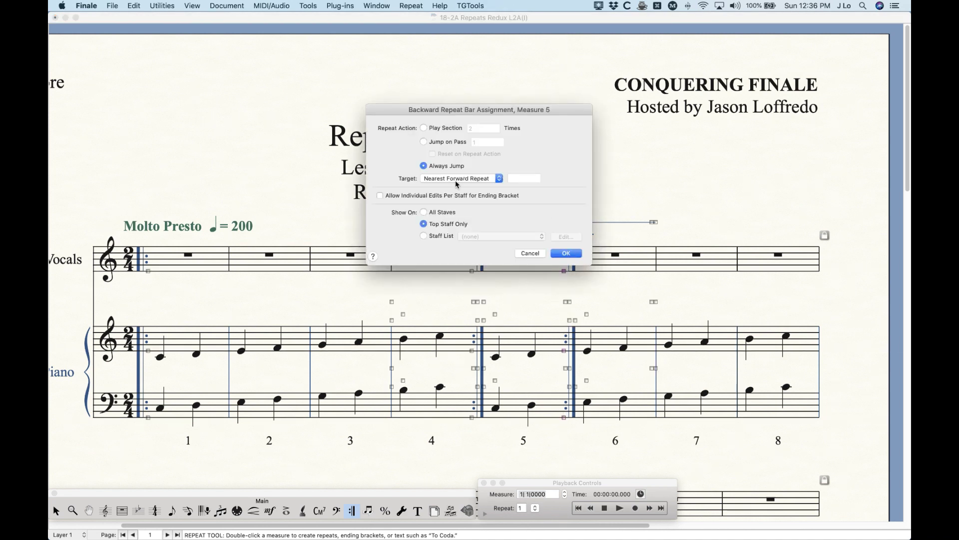
left_click(532, 253)
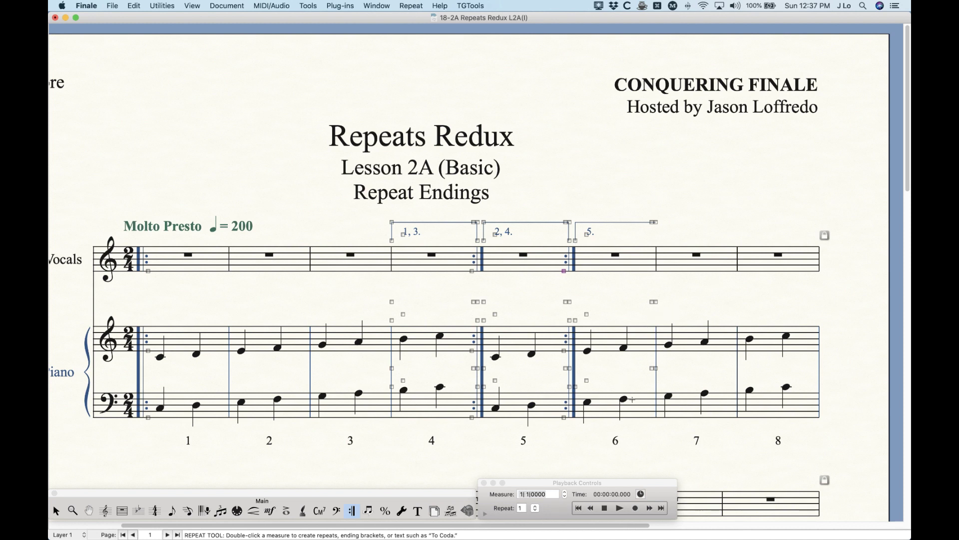
Step: Play back the score from measure 1 to hear the repeat endings, and stop playback past the repeated section
key("super+1")
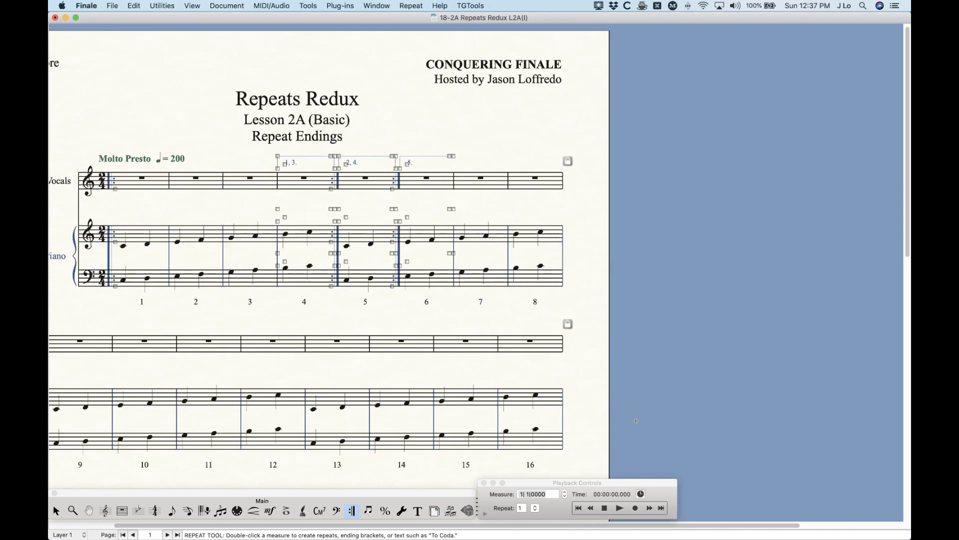
left_click(619, 509)
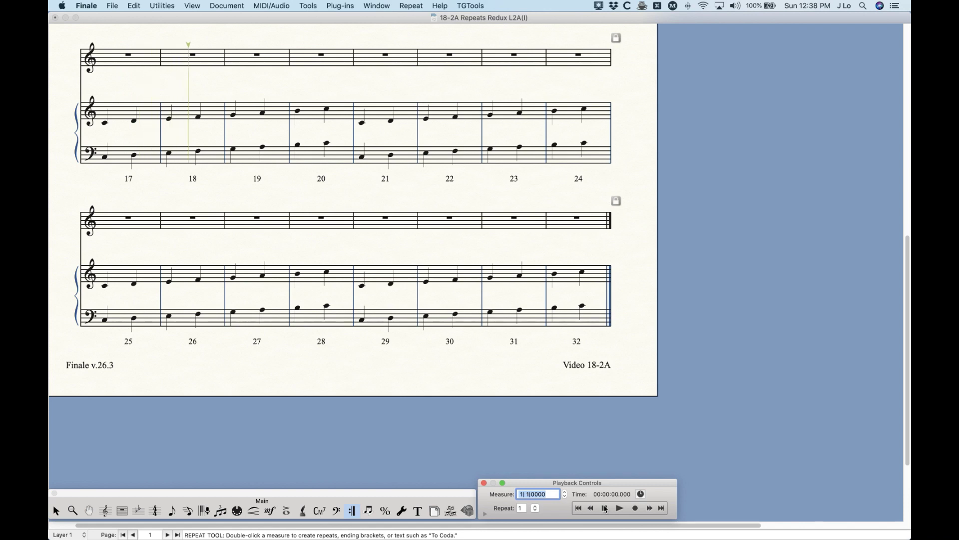
left_click(605, 507)
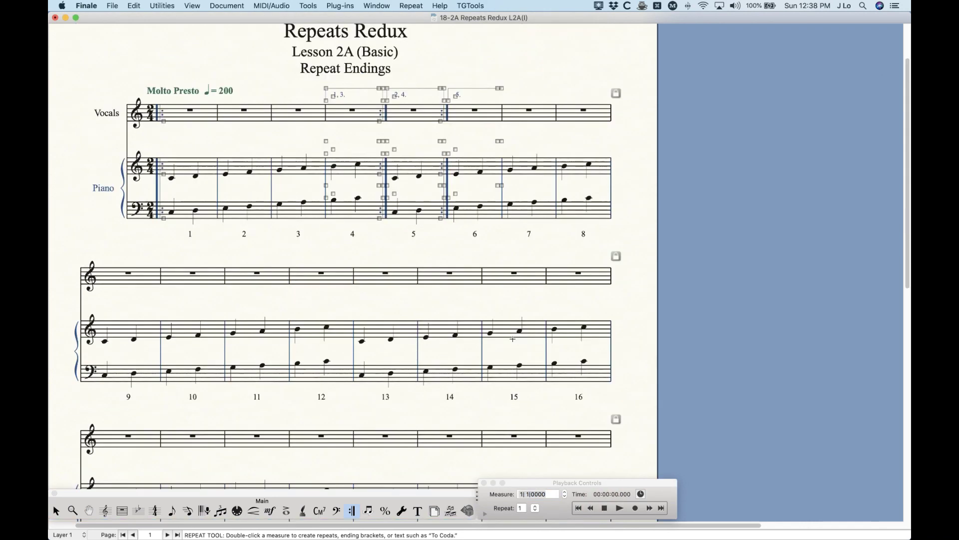
Step: Review the settings of the 1, 3 ending in measure 4, including Skip Ending if Ignoring Repeats, without changing them
left_click(589, 319)
scroll(587, 318, "left", 2)
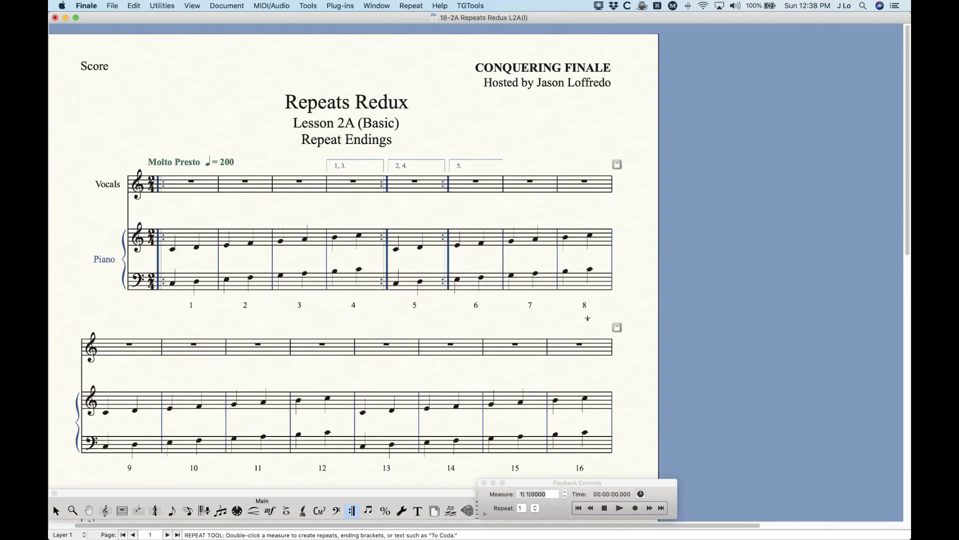
key("super+a")
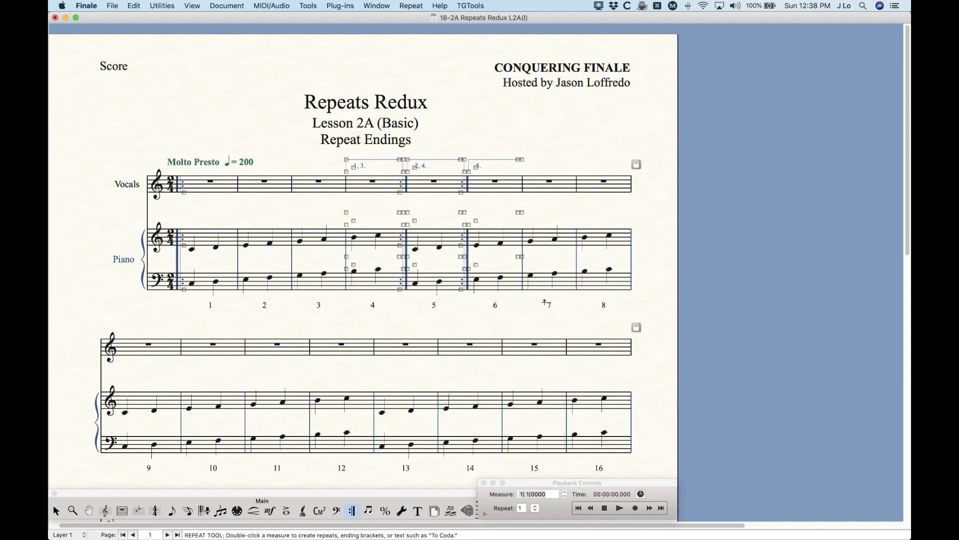
key("super+equal")
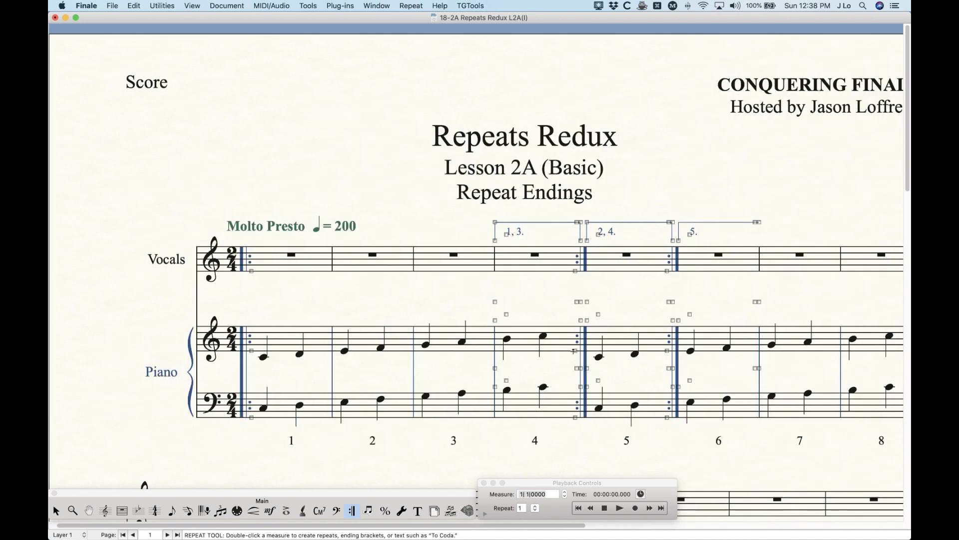
scroll(573, 351, "right", 2)
scroll(574, 352, "right", 2)
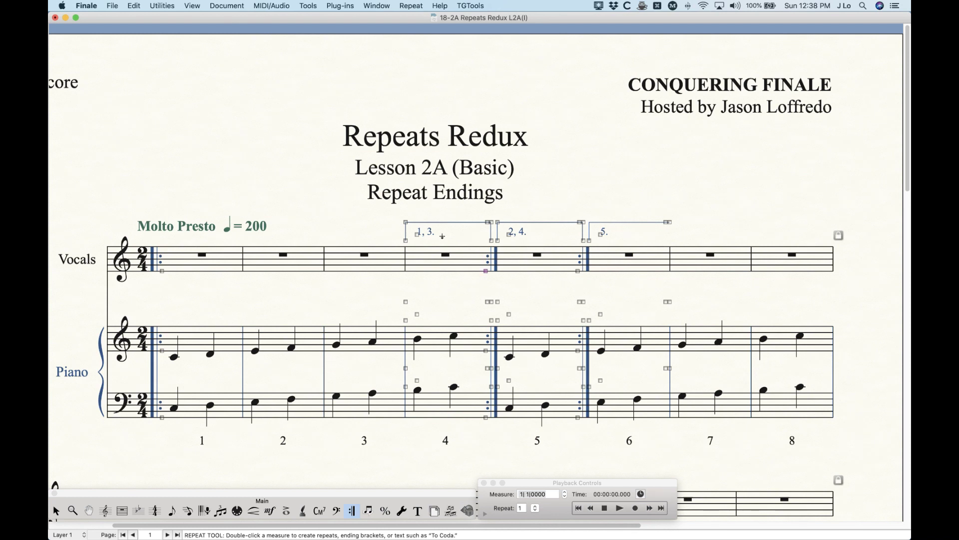
double_click(419, 234)
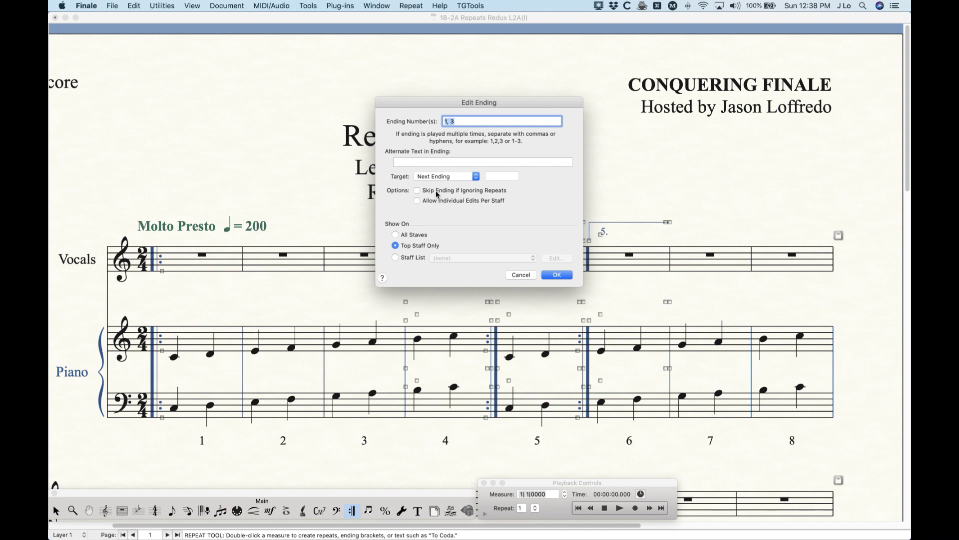
left_click(518, 275)
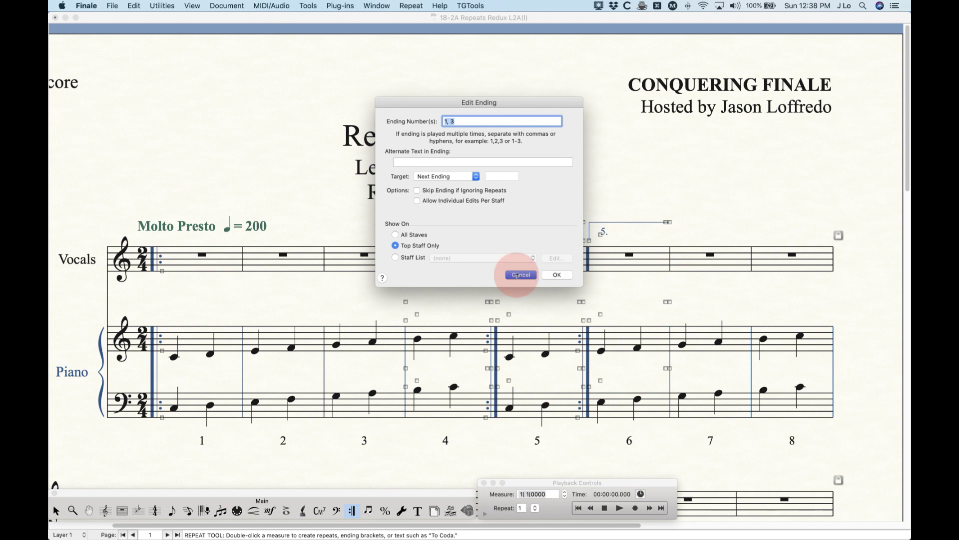
Step: Examine the Ignore Repeats setting in the Playback/Record Options, leaving the options unchanged
left_click_drag(580, 482, 607, 297)
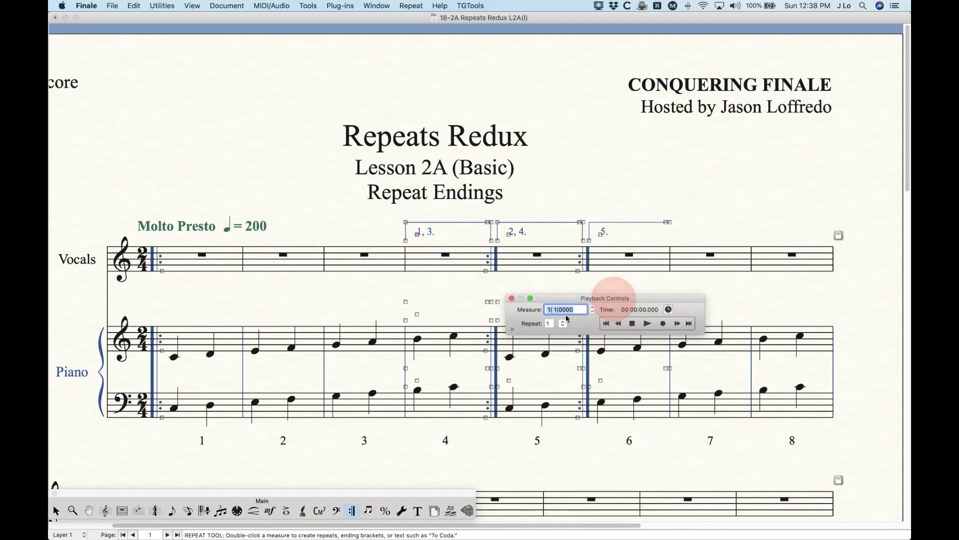
left_click(513, 330)
left_click(642, 472)
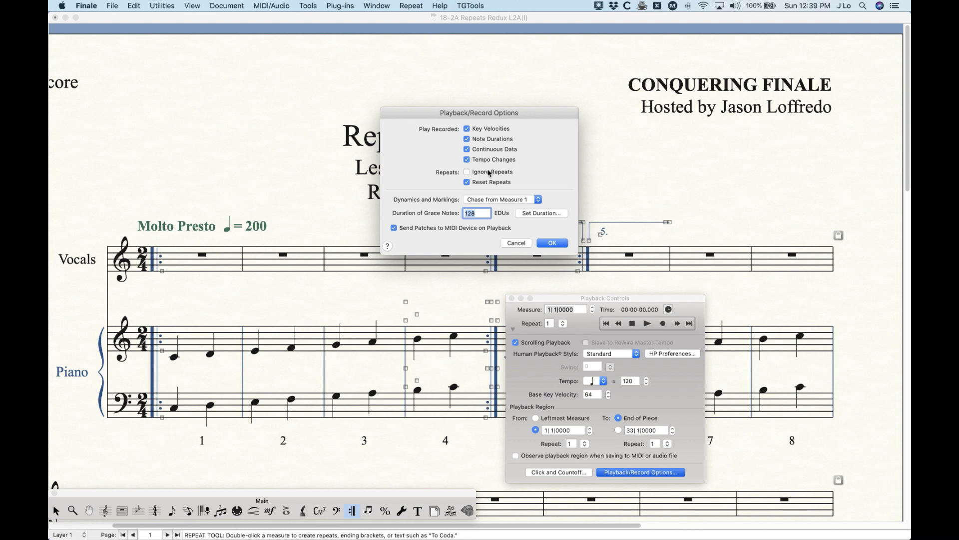
left_click(519, 244)
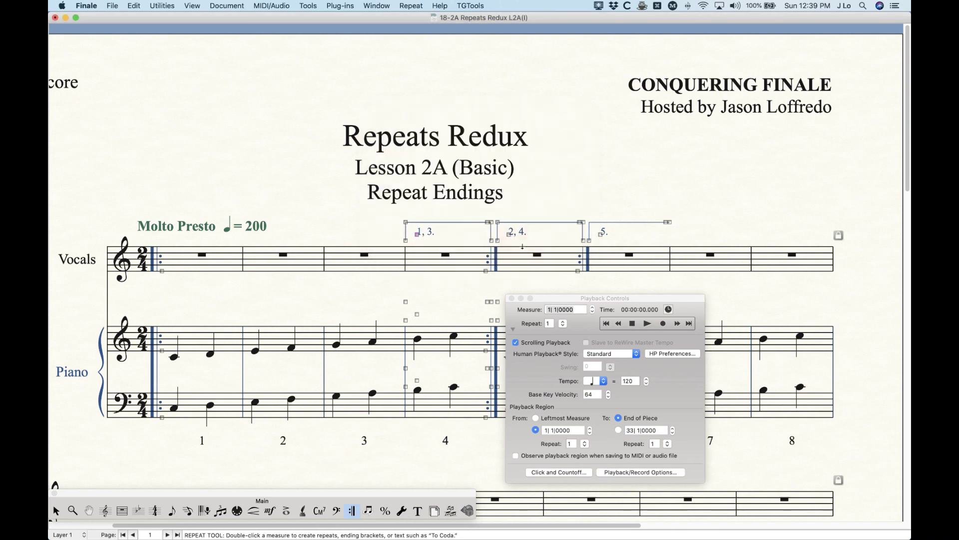
left_click(513, 329)
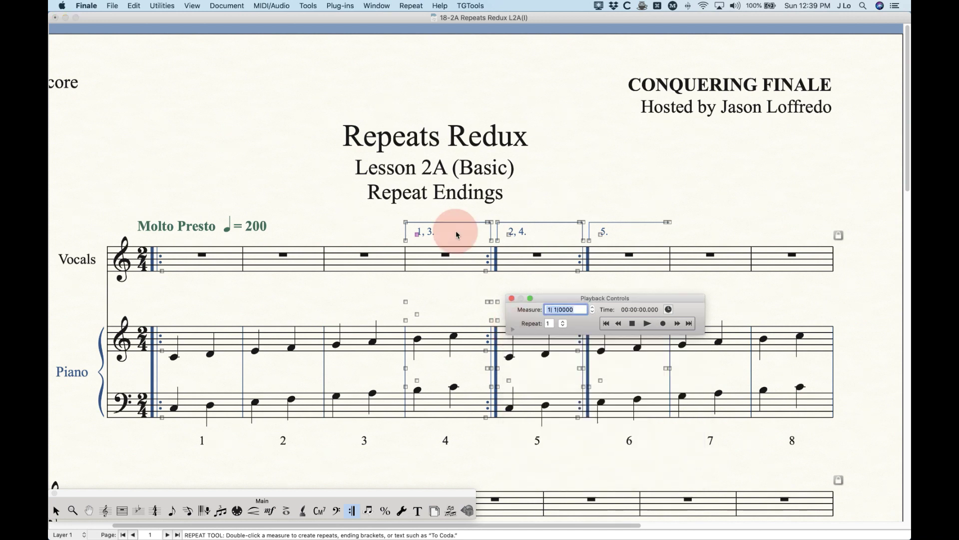
Step: Try turning on Skip Ending if Ignoring Repeats for the 1, 3 ending in measure 4
double_click(419, 234)
left_click(460, 191)
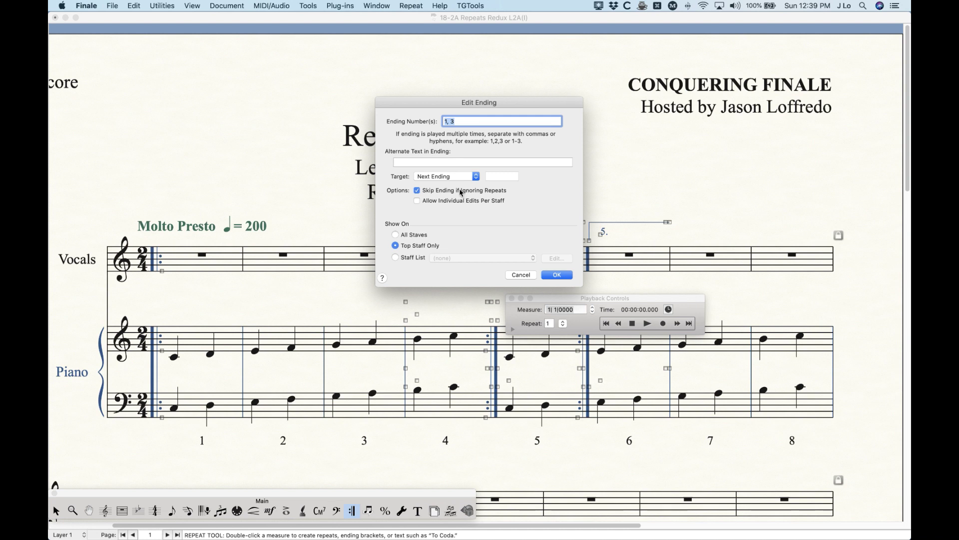
left_click(555, 275)
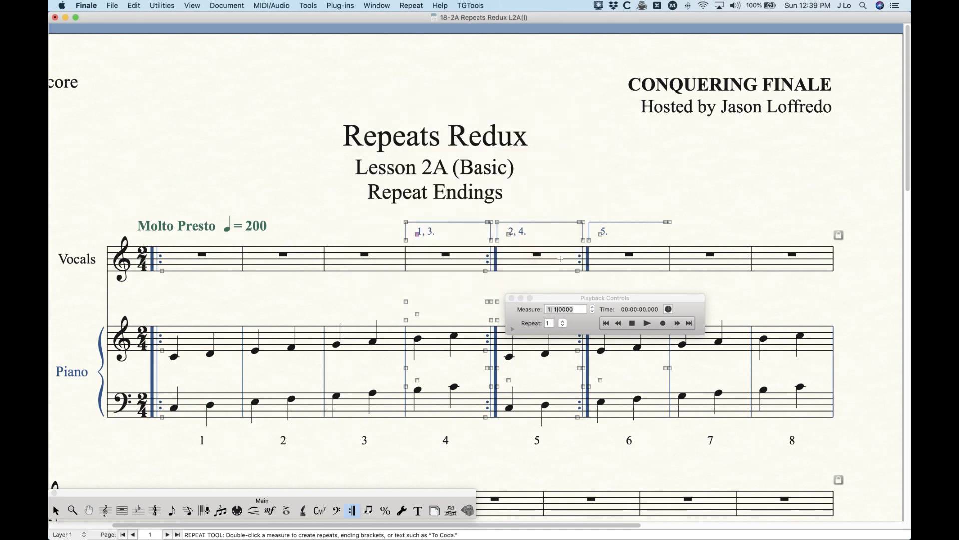
Step: Move the Playback Controls clear of the upper systems and review the 1, 3 ending's settings in measure 4 without changing them
left_click_drag(627, 301, 621, 477)
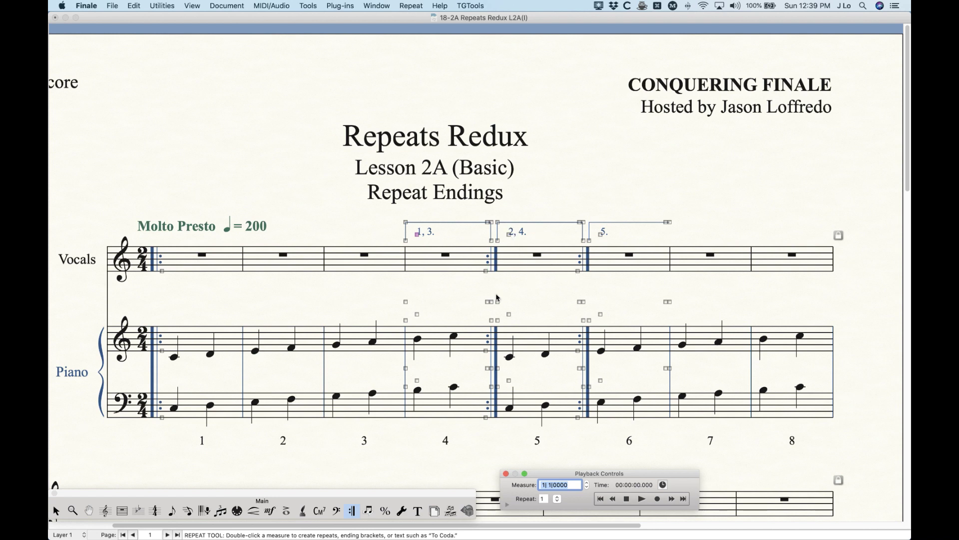
double_click(418, 234)
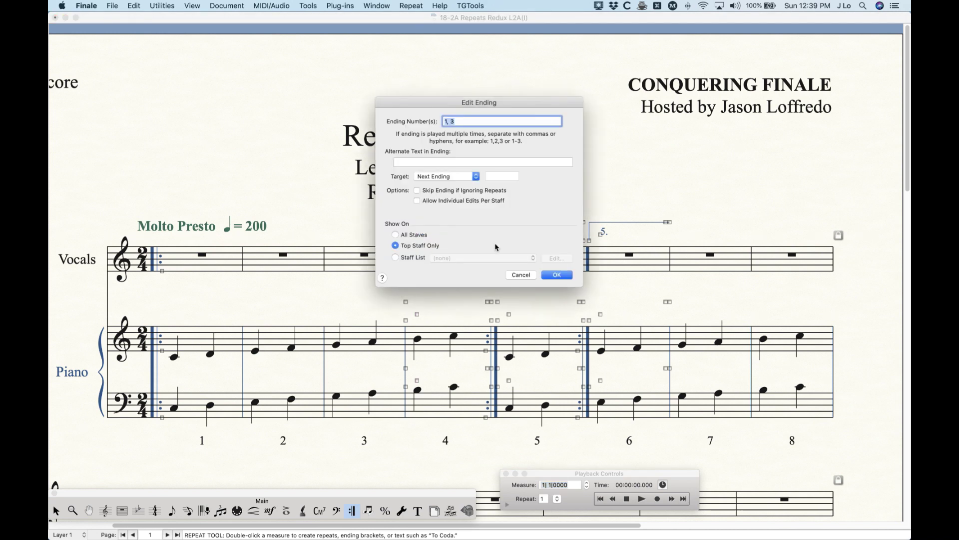
left_click(521, 274)
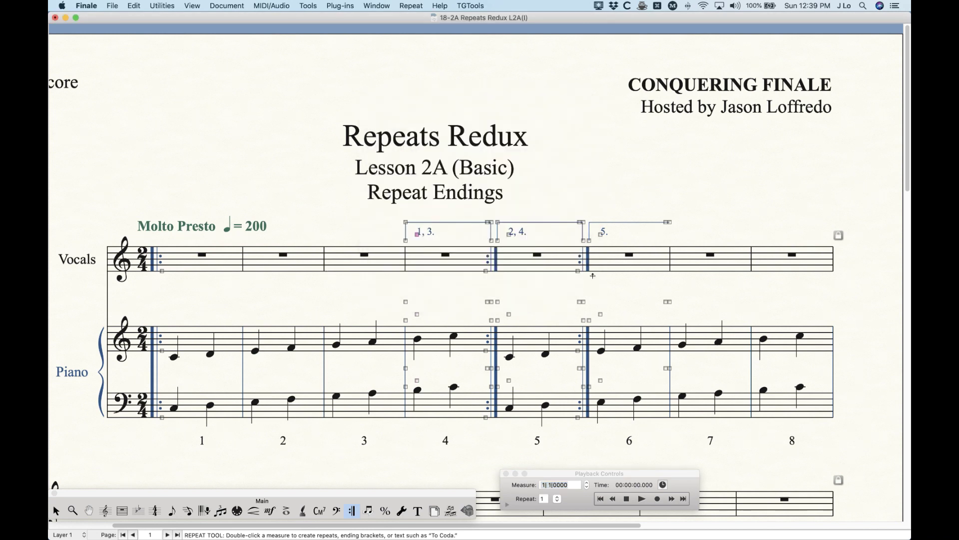
Step: Turn on Allow Individual Edits Per Staff for the 2, 4 ending in measure 5
double_click(509, 234)
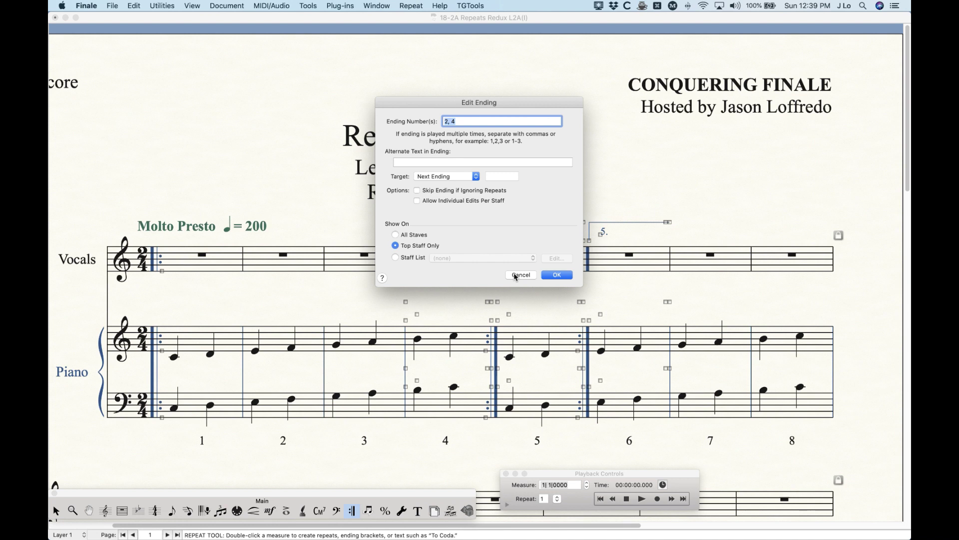
left_click(417, 201)
left_click(555, 275)
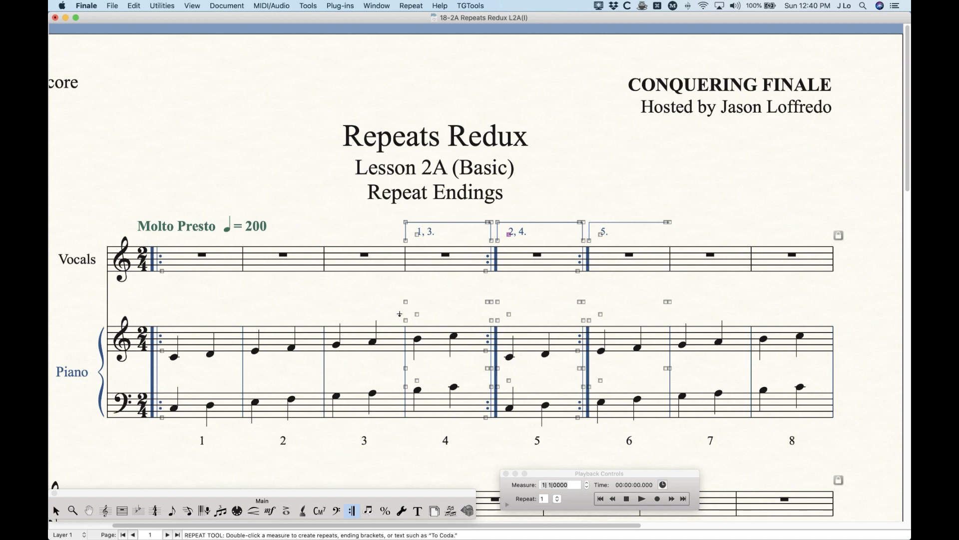
Step: Recheck the 1, 3 ending's options in measure 4, leave them as they are, and switch to the Selection tool
double_click(419, 234)
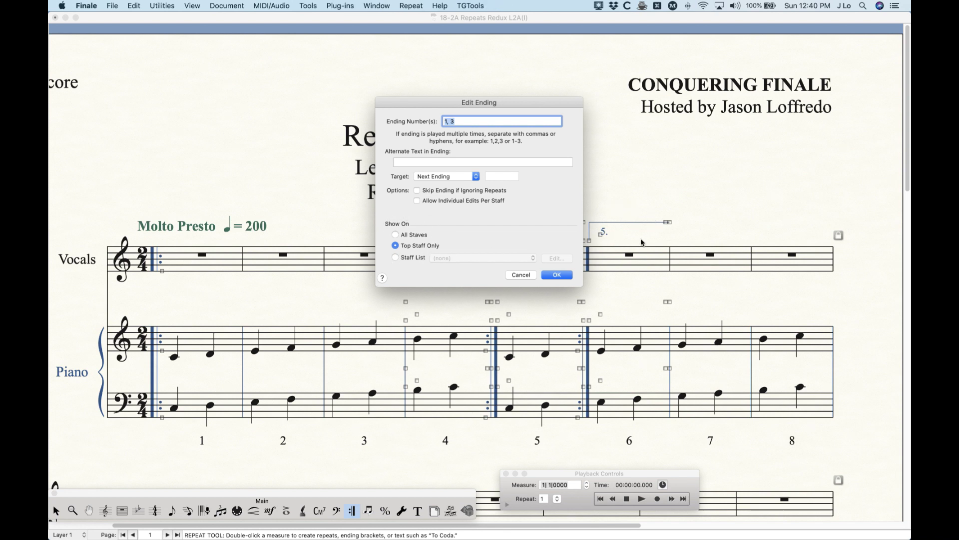
left_click(516, 274)
left_click(57, 511)
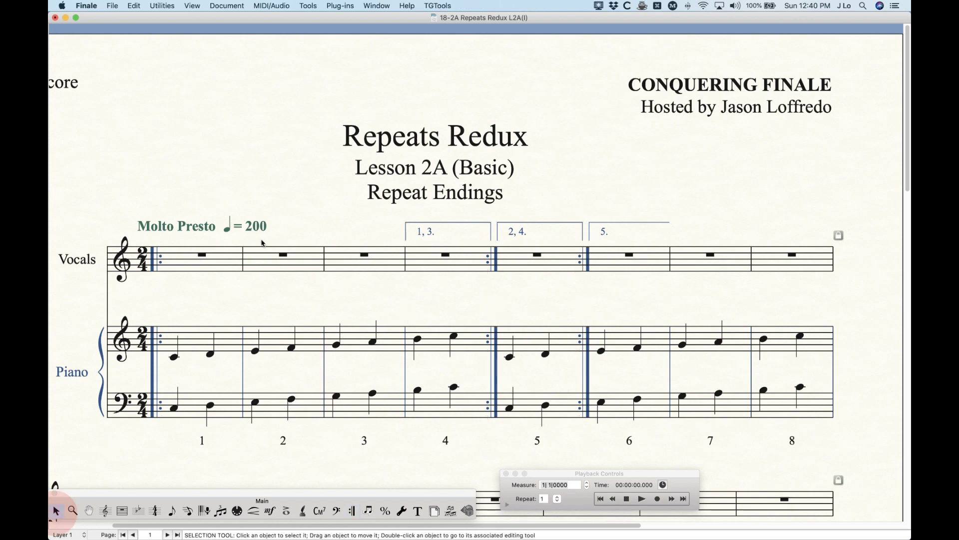
Step: Zoom out to look over the score page with its repeat endings
key("super+minus")
key("super+minus")
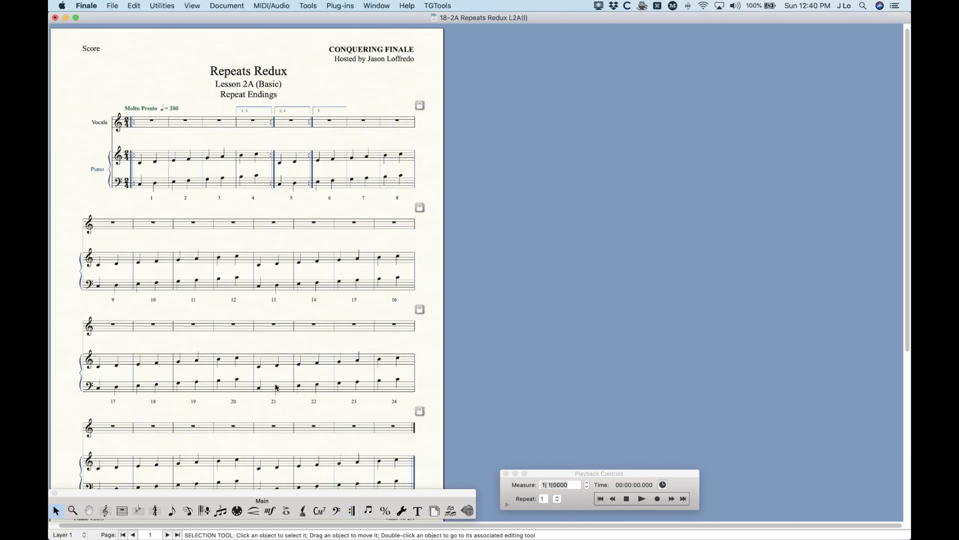
scroll(276, 388, "down", 1)
scroll(277, 387, "up", 2)
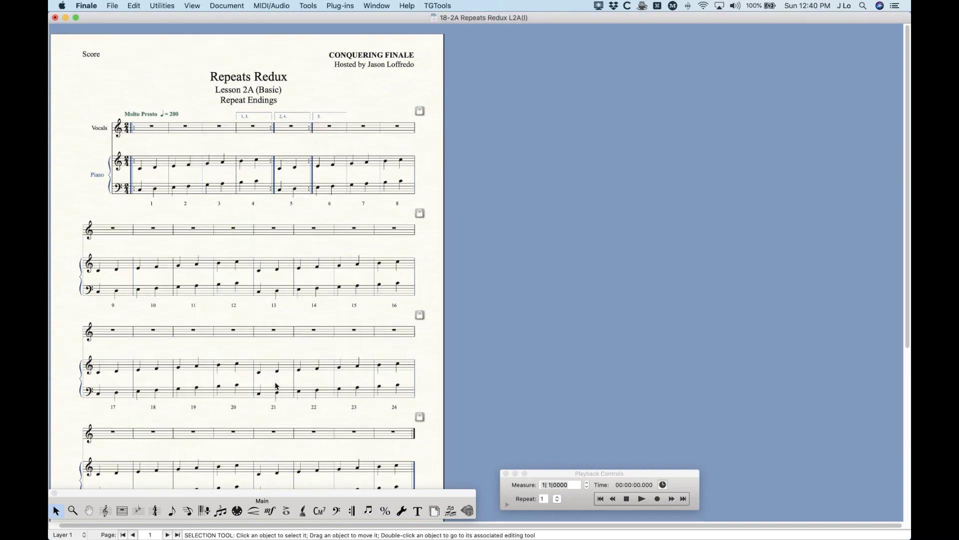